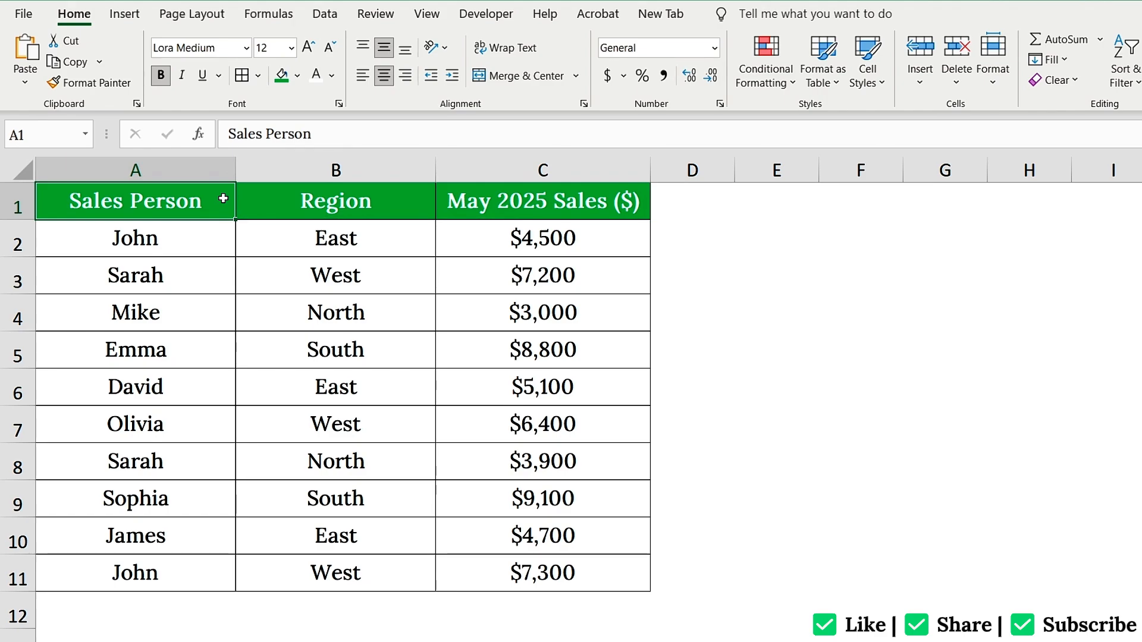
Check the sales values, select C2:C11 and start a Greater Than 5000 highlight rule
left_click(454, 275)
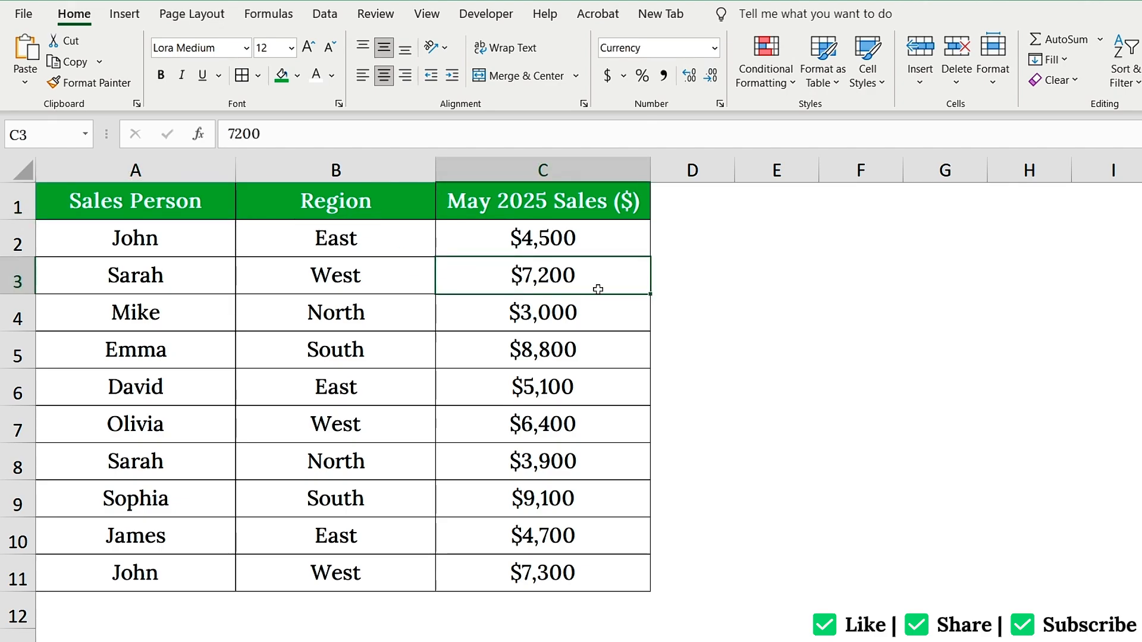
left_click(586, 342)
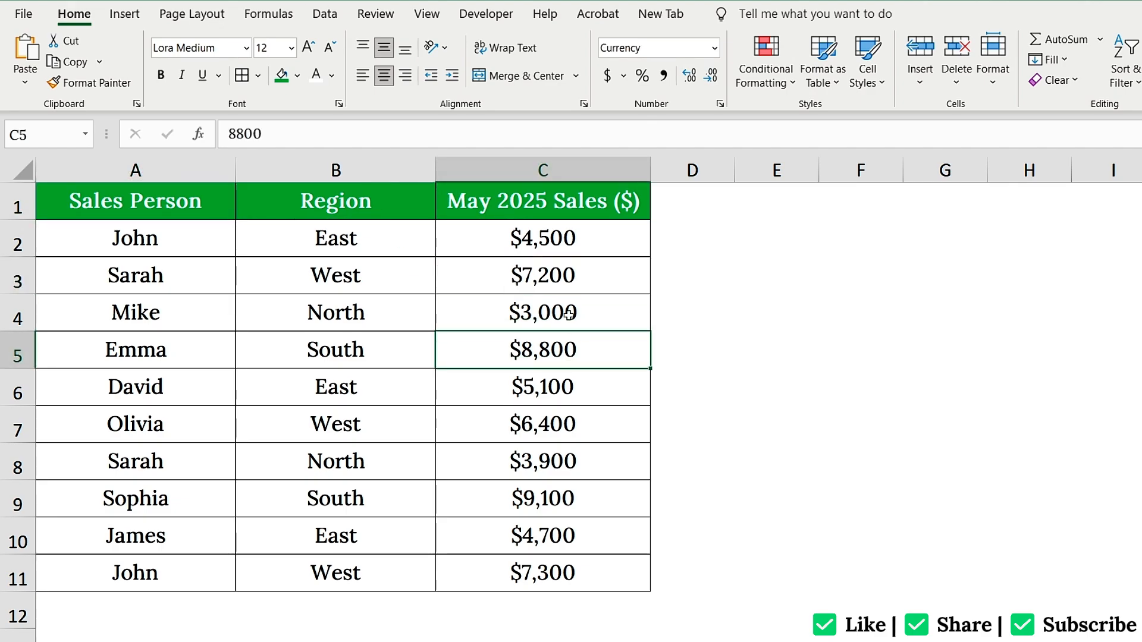
left_click_drag(539, 232, 568, 568)
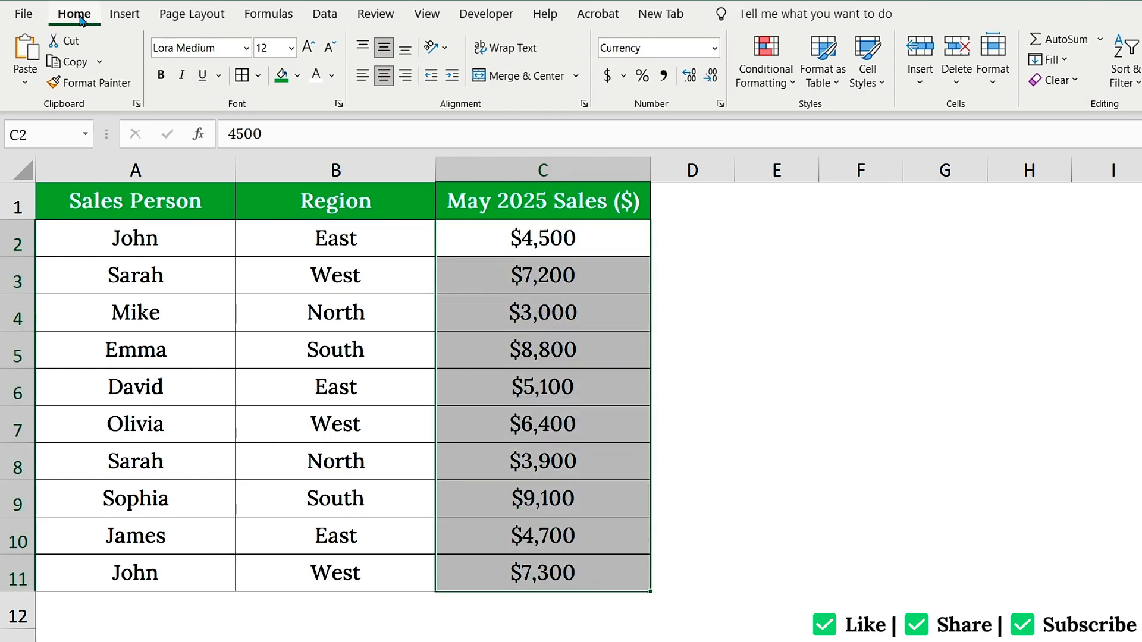
left_click(764, 60)
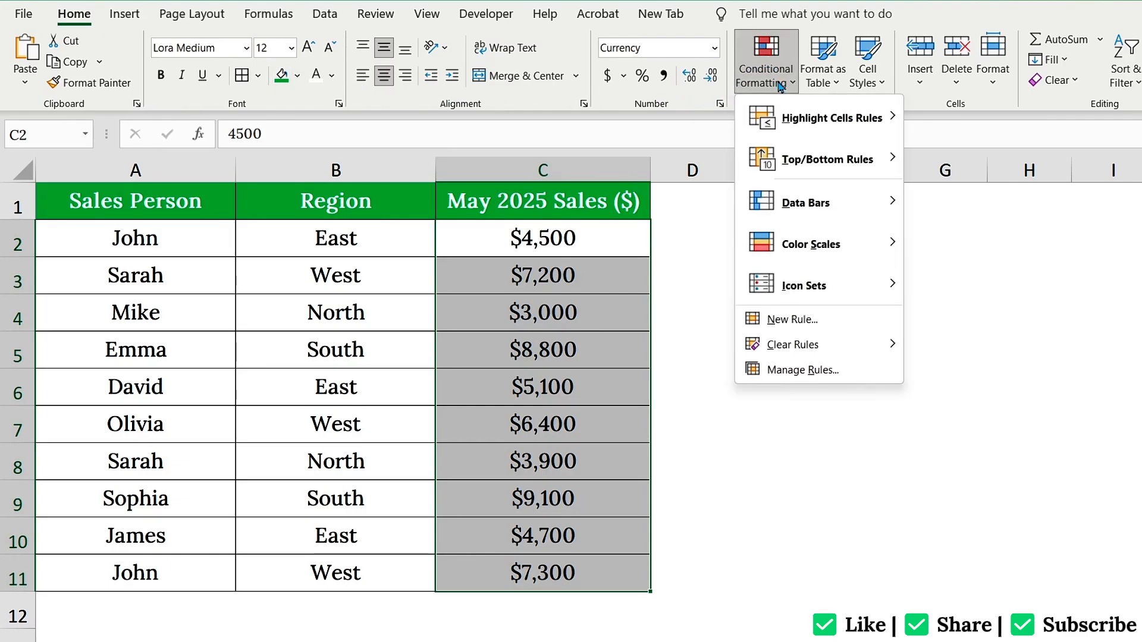
mouse_move(898, 125)
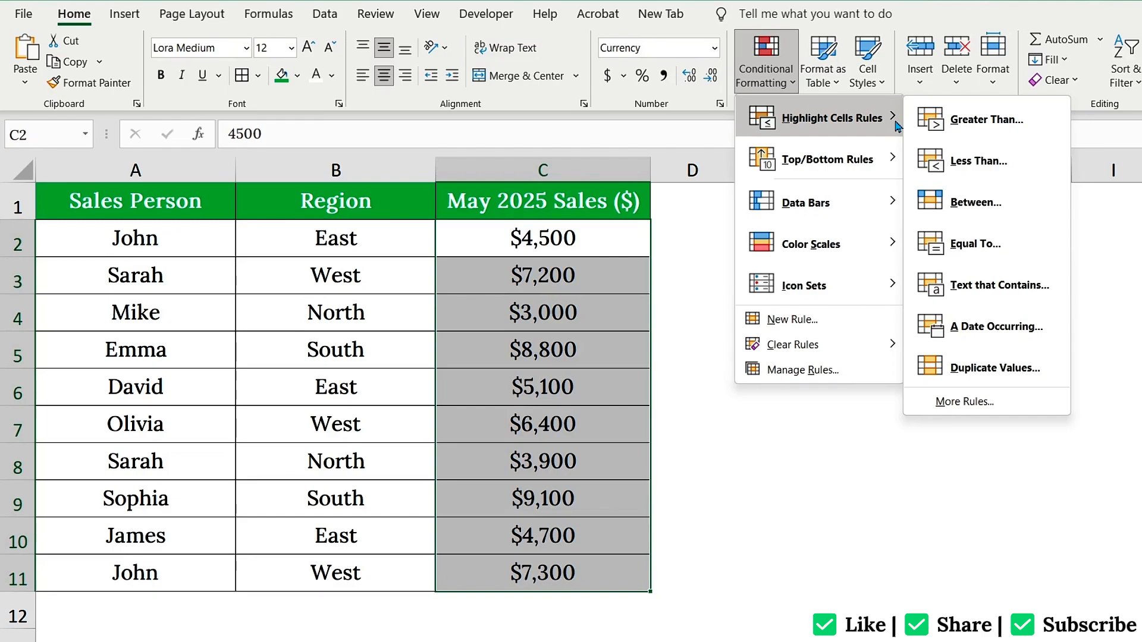
left_click(969, 121)
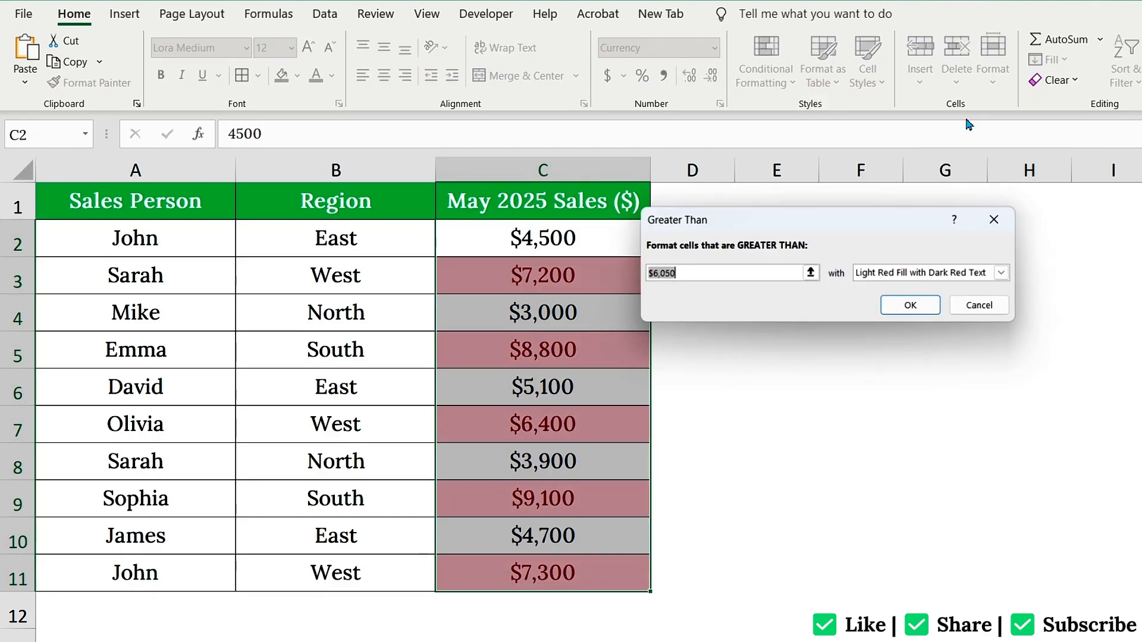
type("5000")
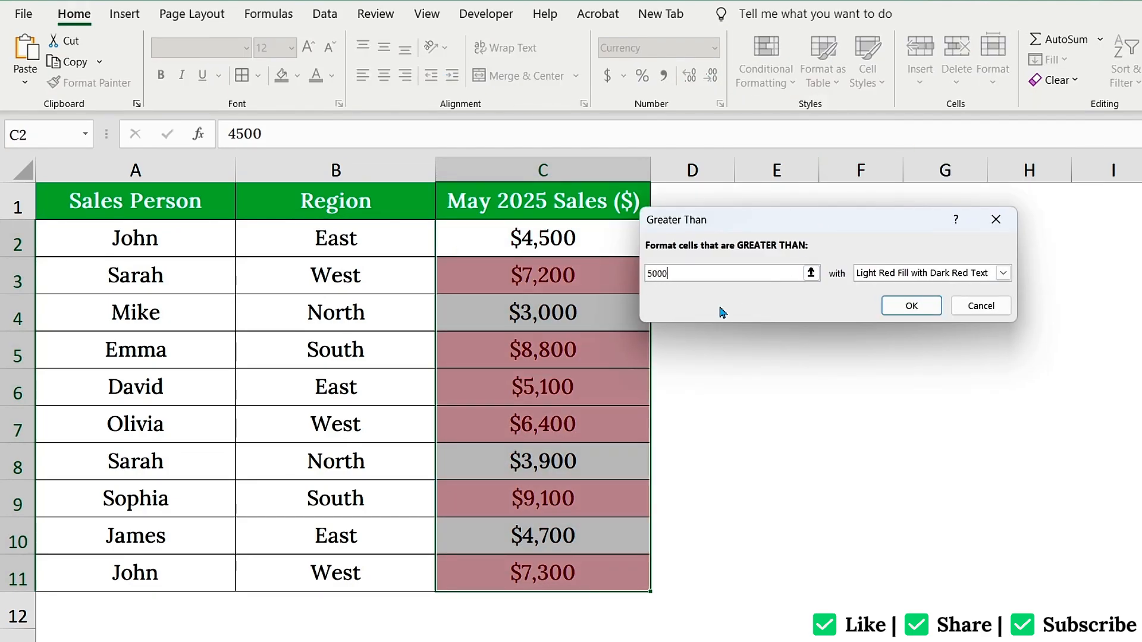
Give the greater-than-5000 rule a green fill with white text, apply it, then undo it
left_click(1004, 274)
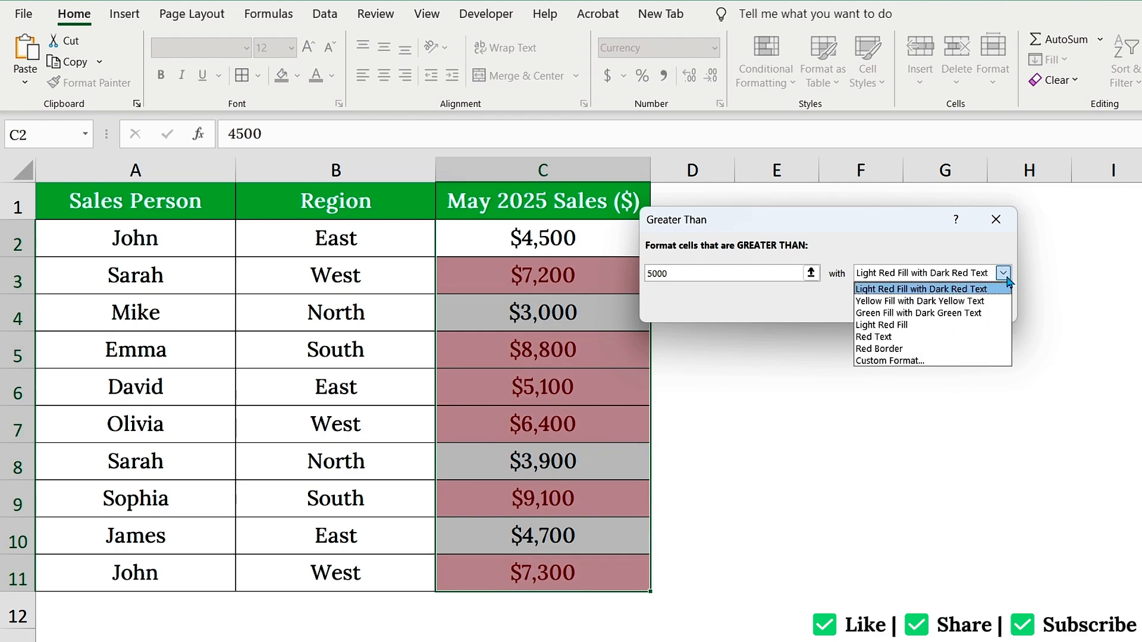
left_click(910, 361)
left_click(797, 42)
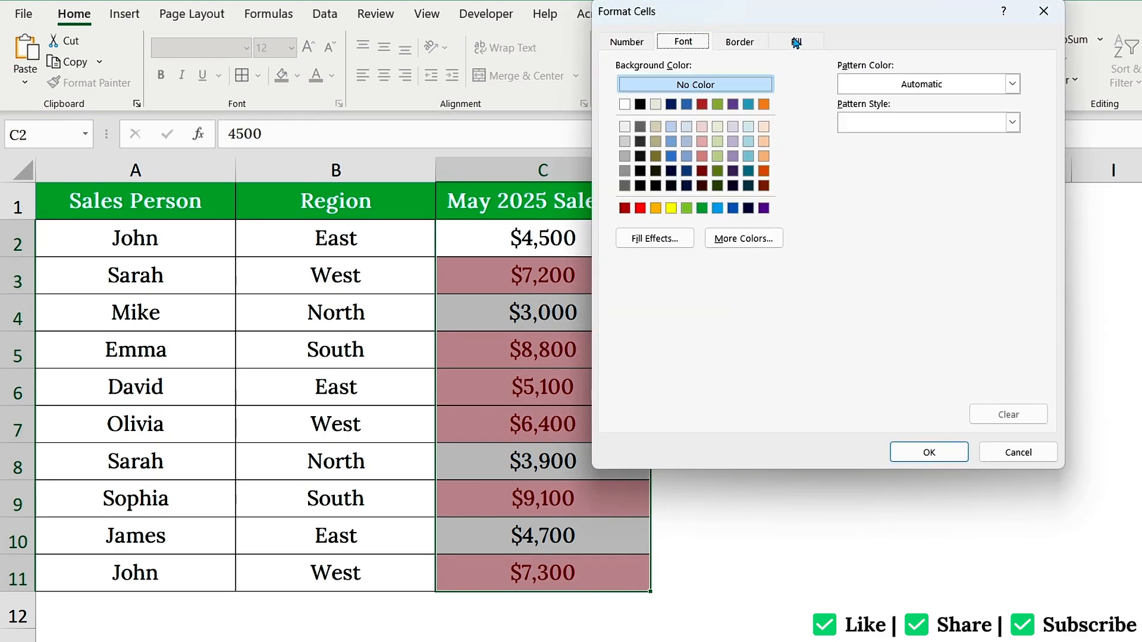
left_click(702, 209)
left_click(687, 43)
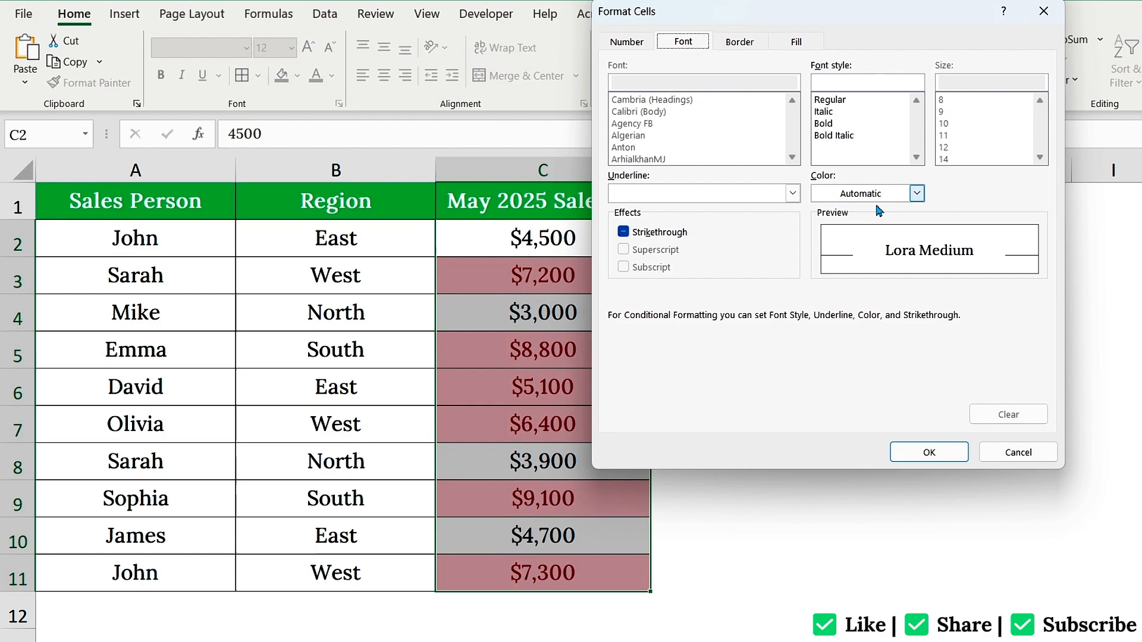
left_click(917, 193)
left_click(824, 272)
left_click(939, 452)
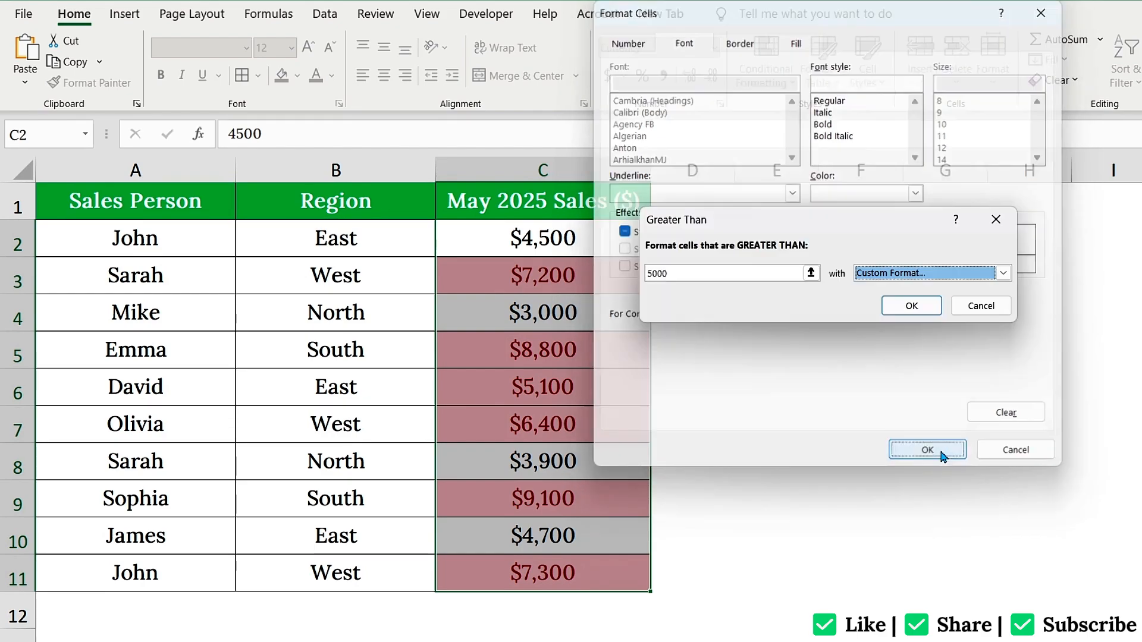
left_click(911, 307)
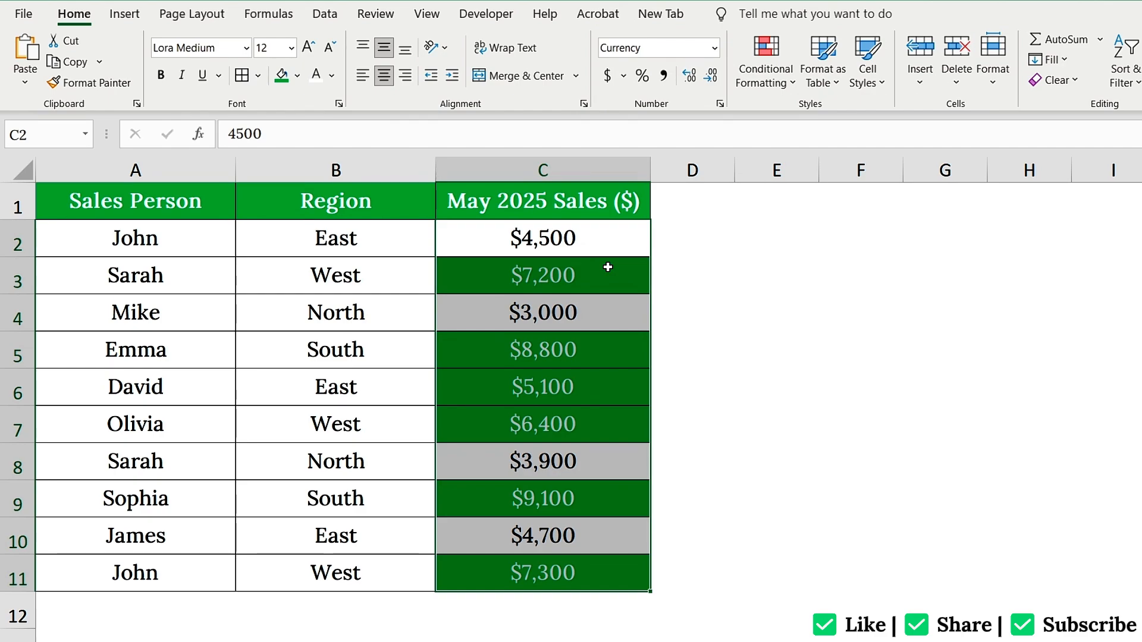
key("ctrl+z")
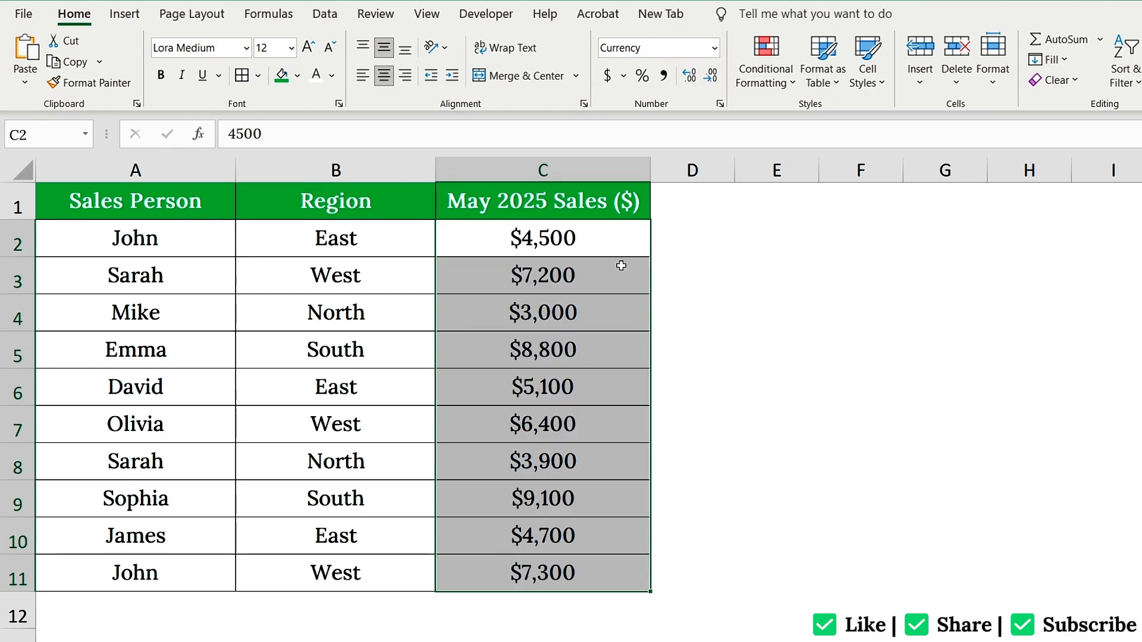
Apply a green-yellow-red colour scale to the May 2025 Sales values C2:C11
left_click(602, 237)
left_click(574, 491)
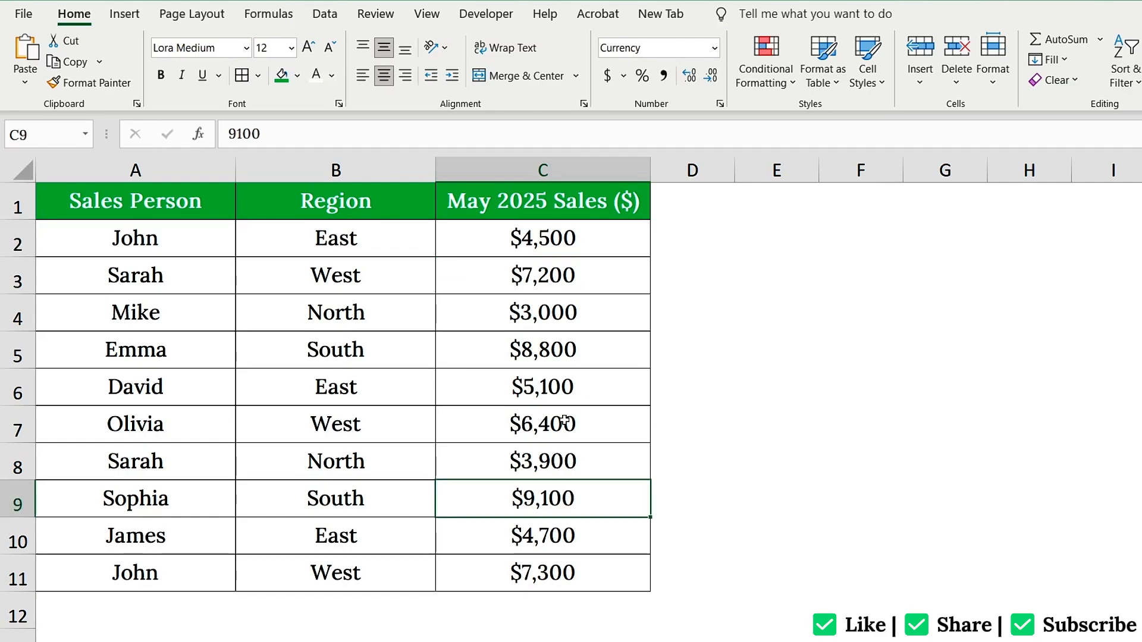
left_click(554, 315)
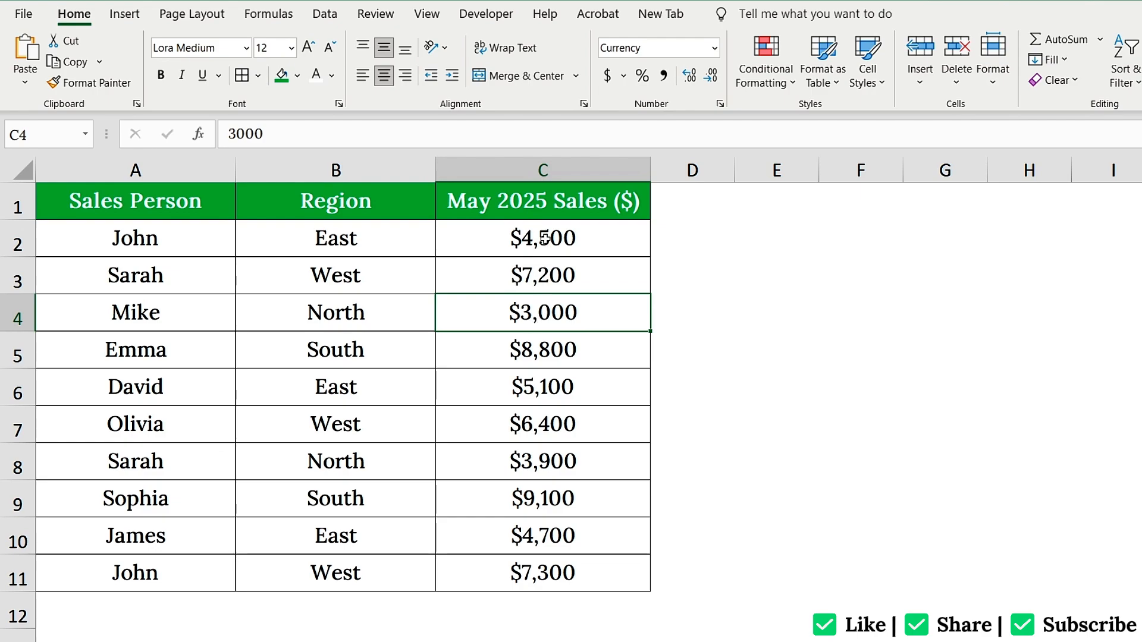
left_click_drag(545, 238, 570, 565)
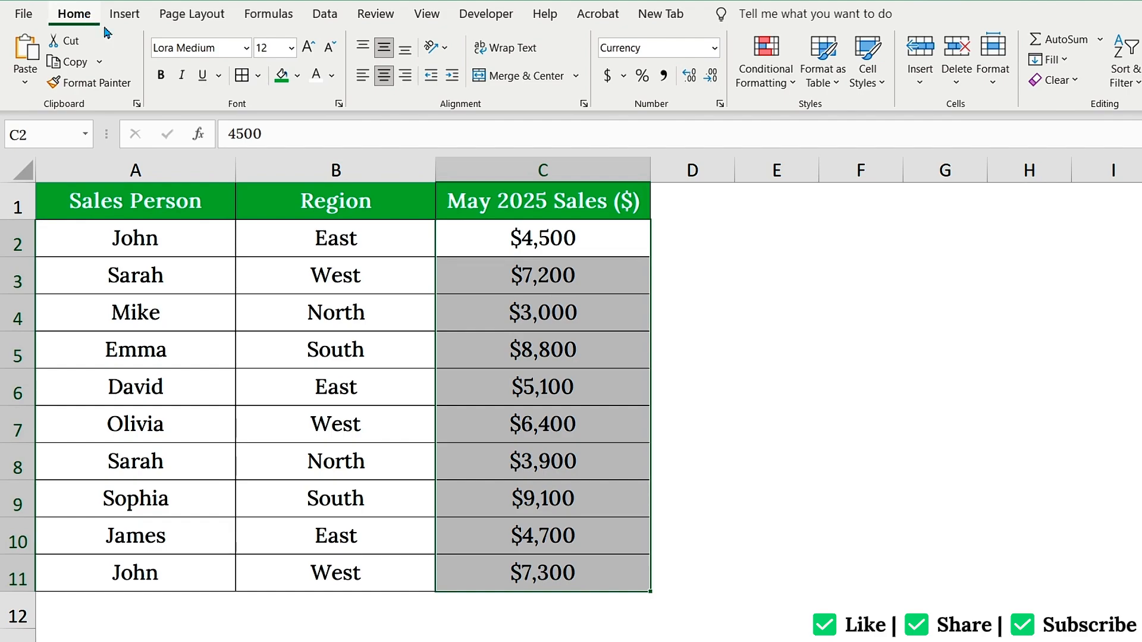
left_click(772, 57)
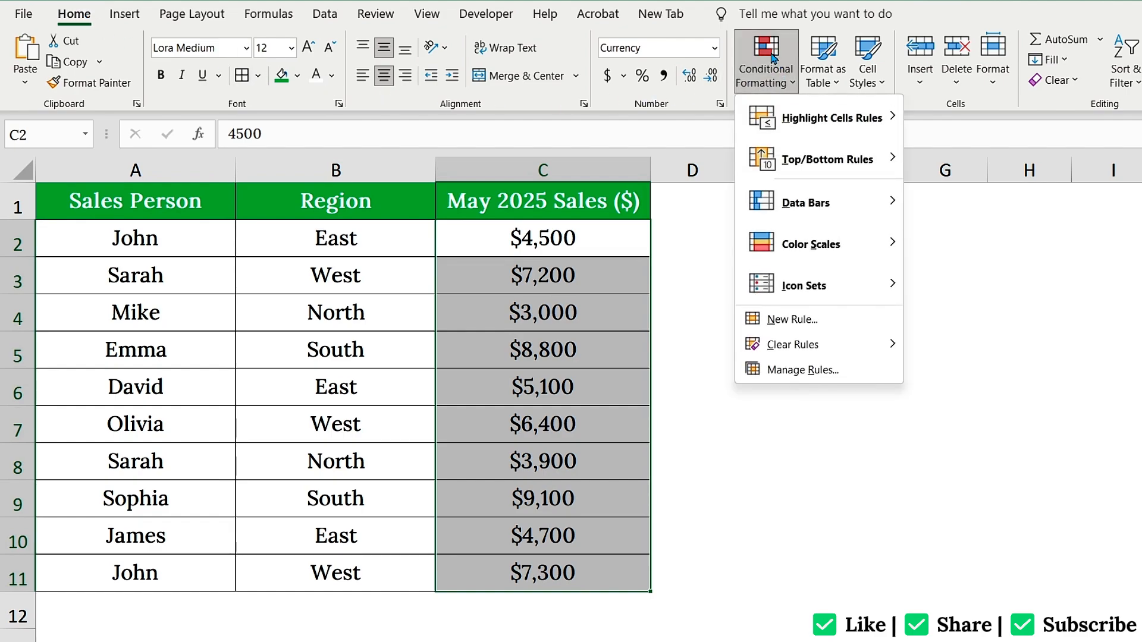
mouse_move(828, 242)
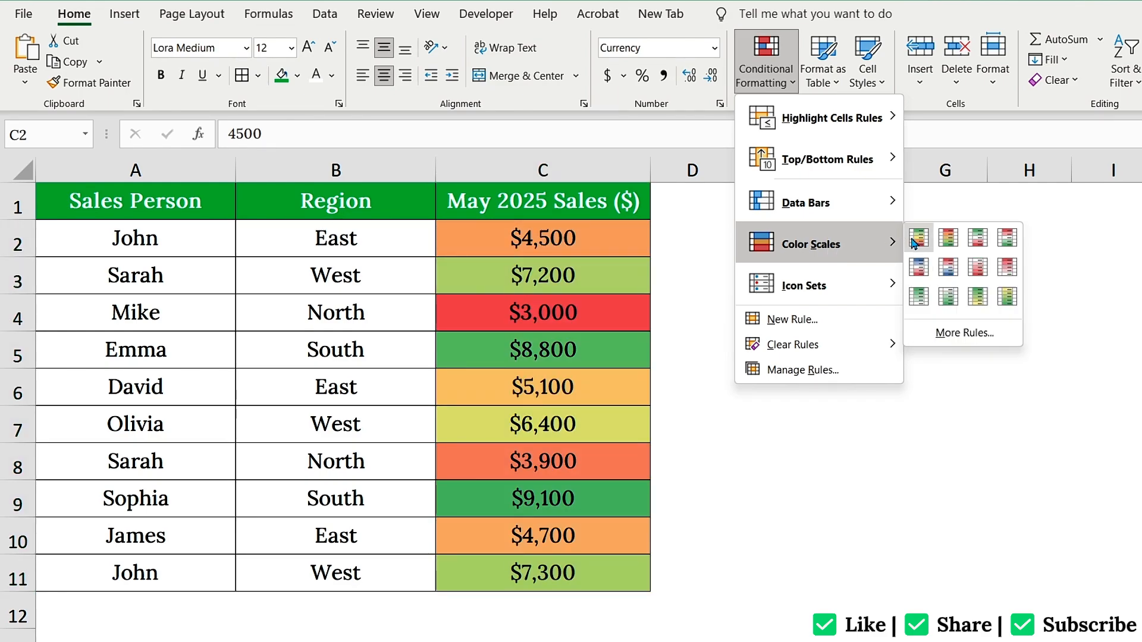
left_click(916, 238)
left_click(565, 499)
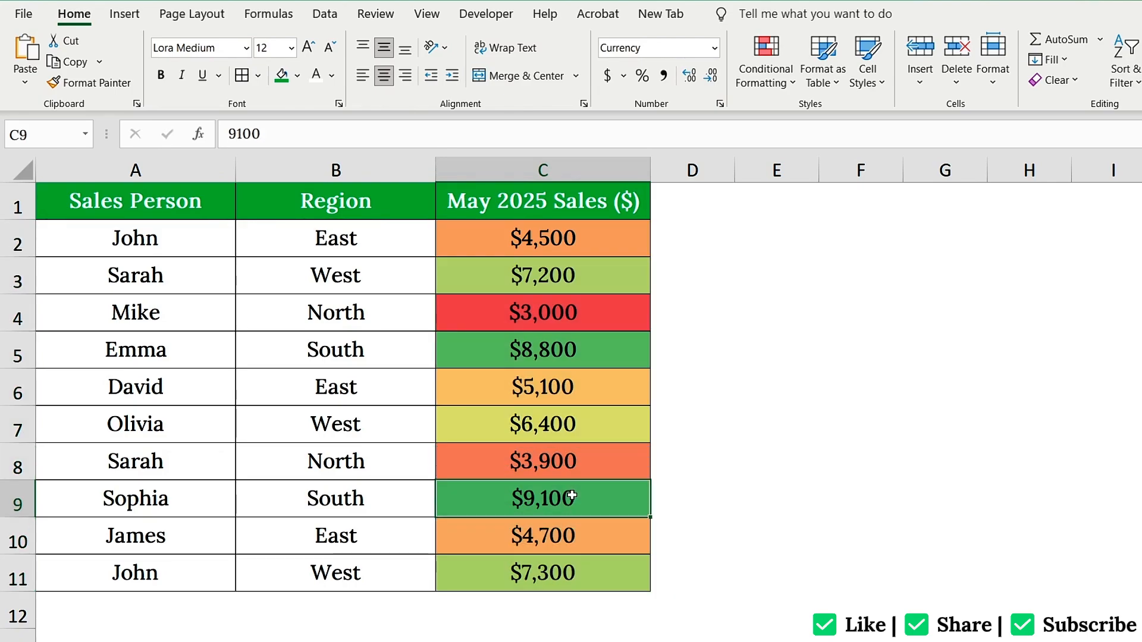
Review the colour-scaled values in C6 and C4, then undo the colour scale
left_click(560, 391)
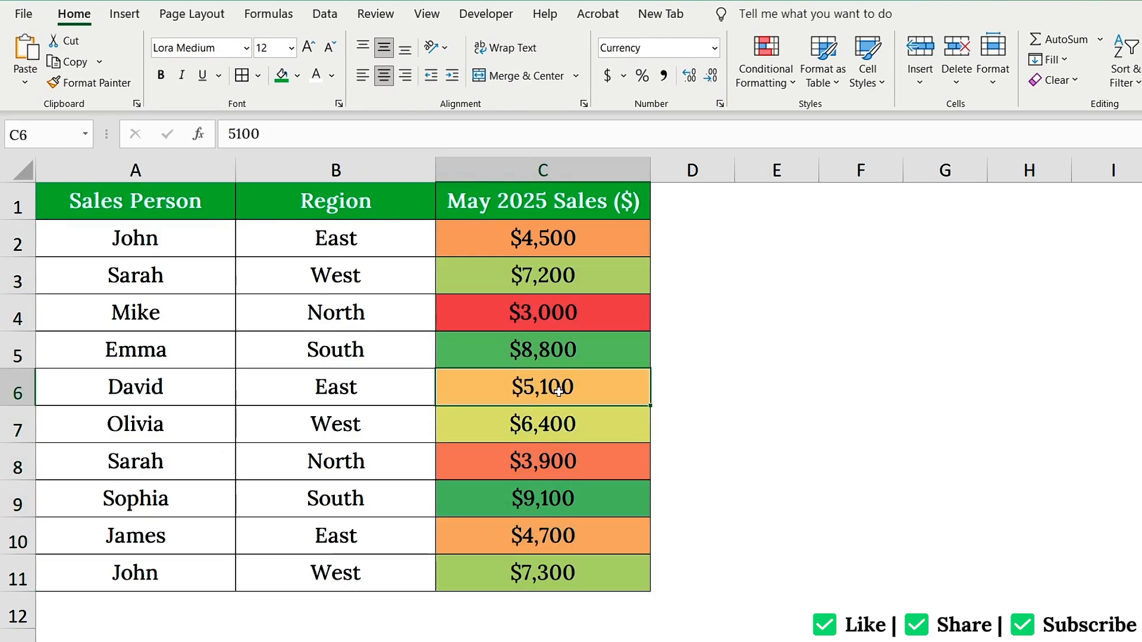
left_click(554, 309)
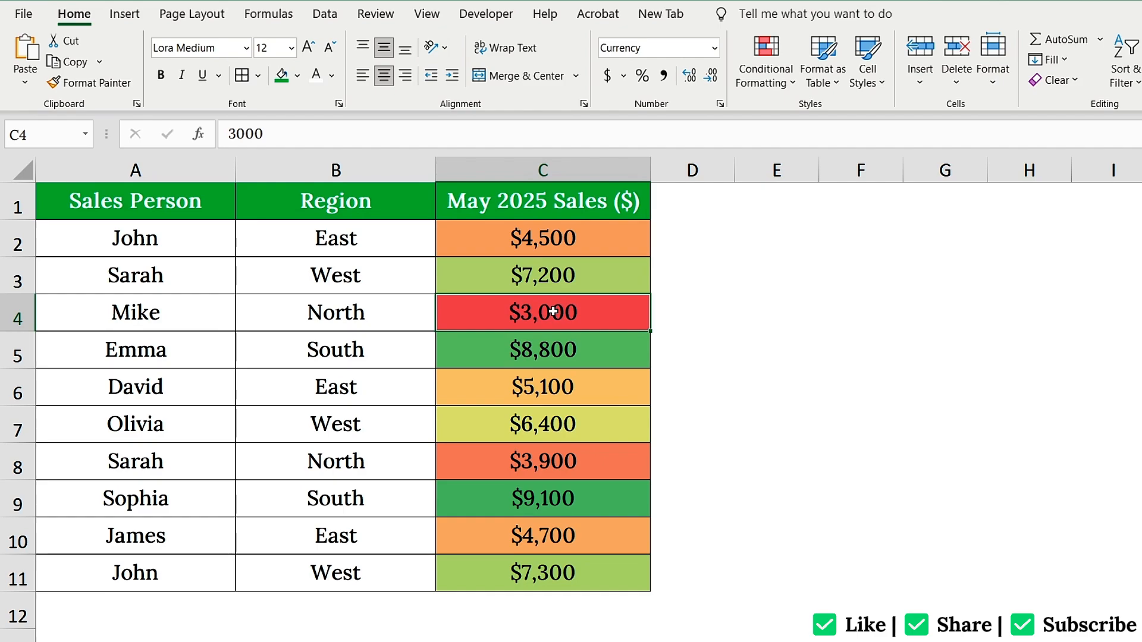
key("ctrl+z")
left_click(604, 248)
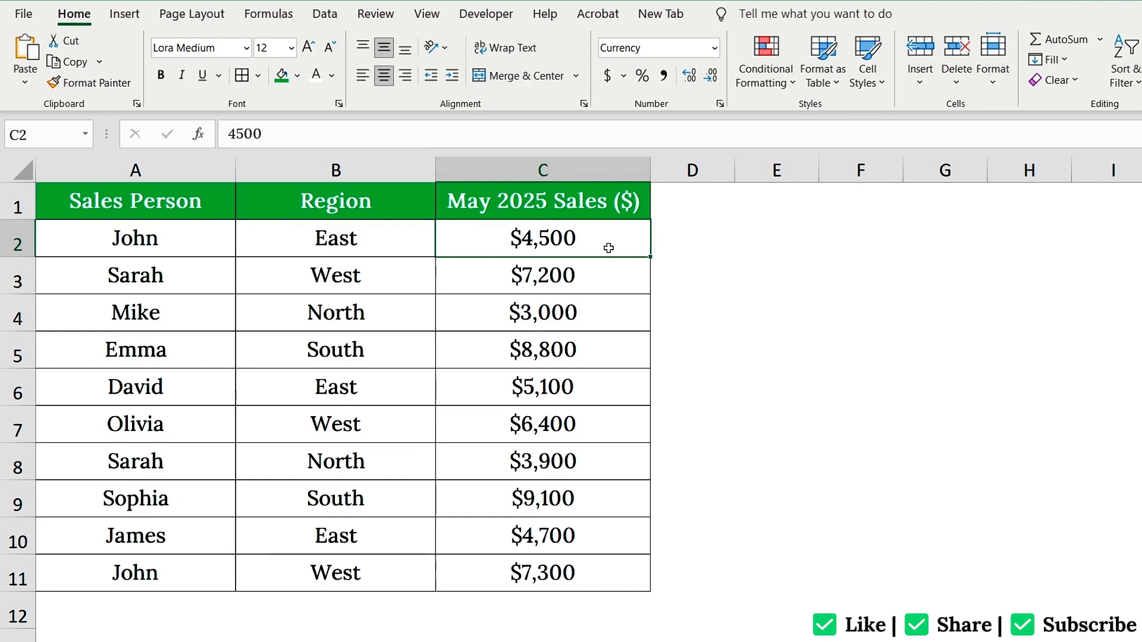
Widen column D and add the header 'Target Sales ($)' in D1
left_click(683, 207)
left_click_drag(734, 171, 802, 171)
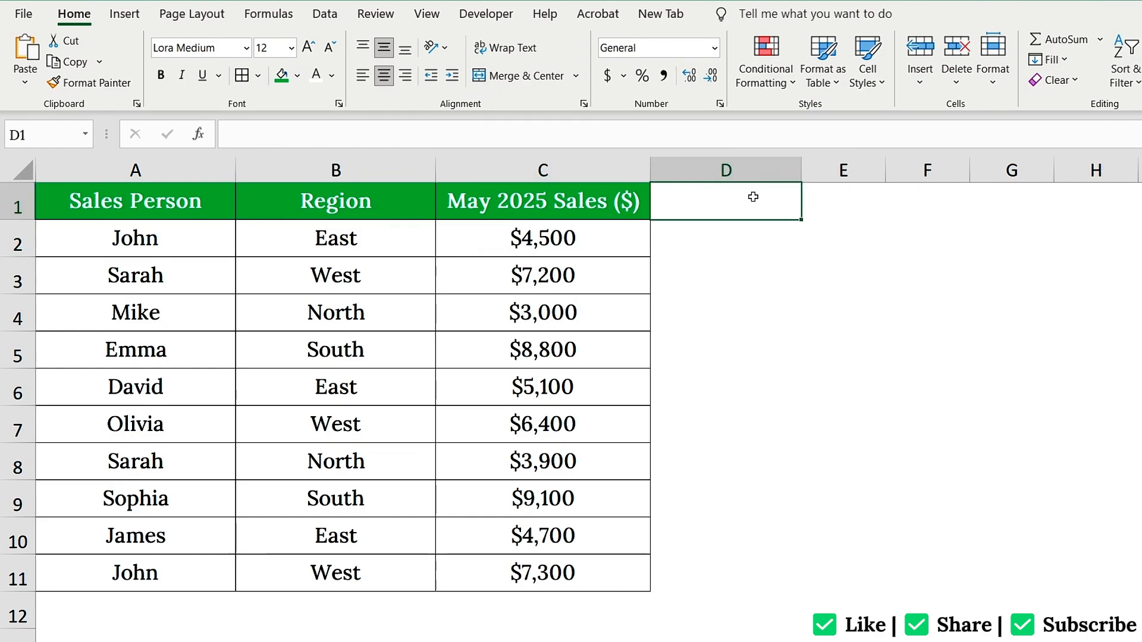
type("Target Sales ($)")
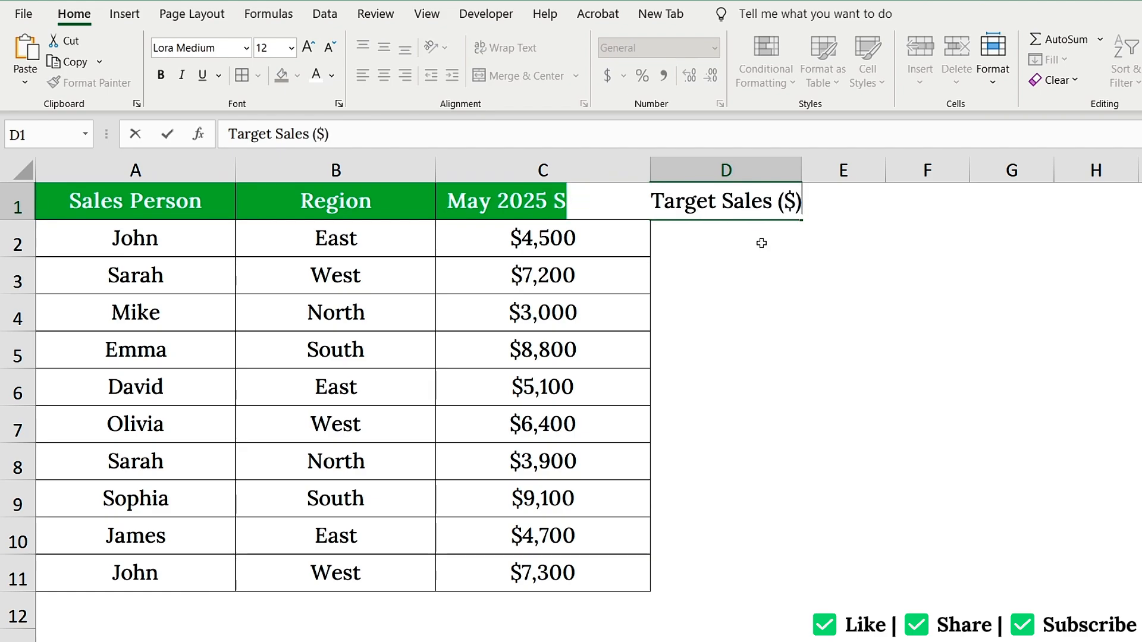
key("Return")
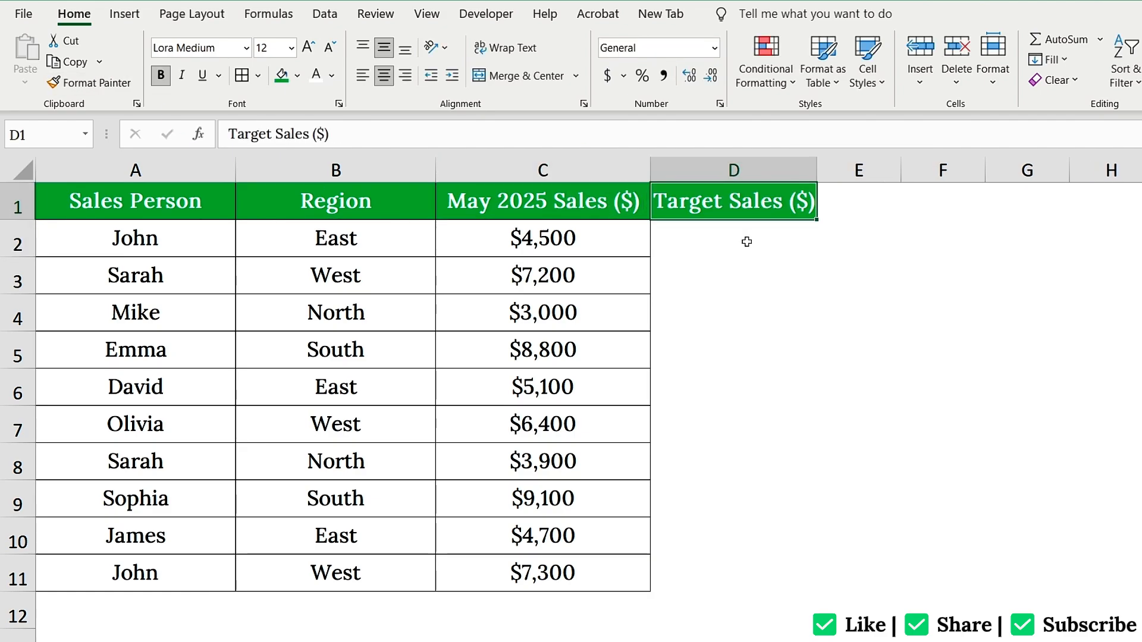
Enter a 5000 target in D2 and fill it down through D5
left_click(744, 242)
type("5000")
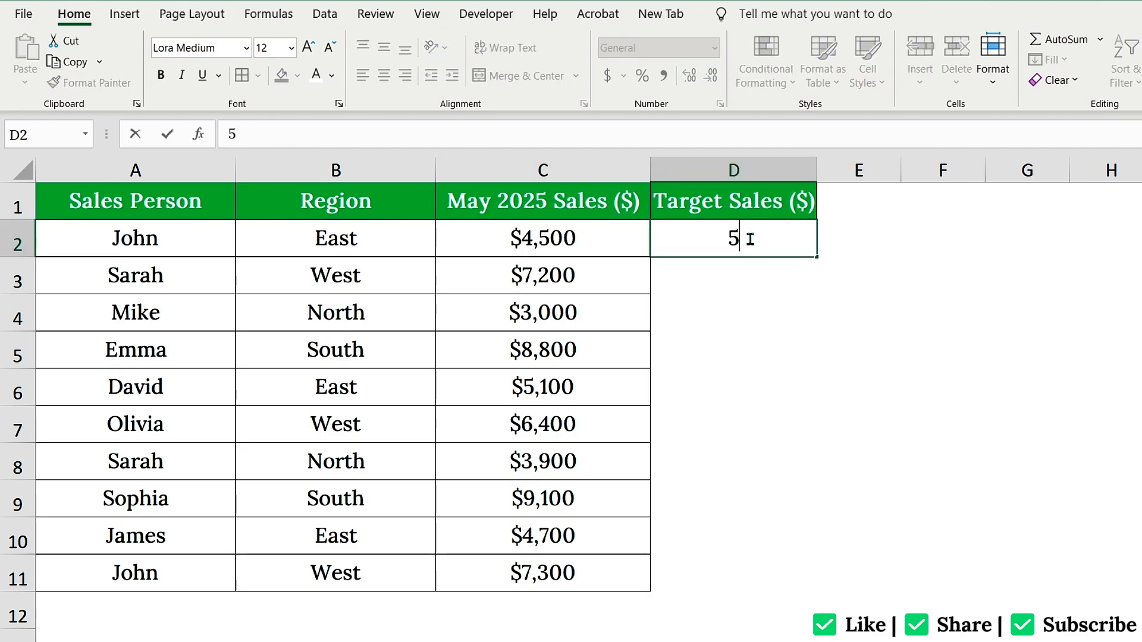
key("Return")
left_click(751, 238)
left_click_drag(817, 257, 809, 360)
Enter a 6500 target in D6 and fill it down through D8
left_click(754, 387)
type("6500")
key("Return")
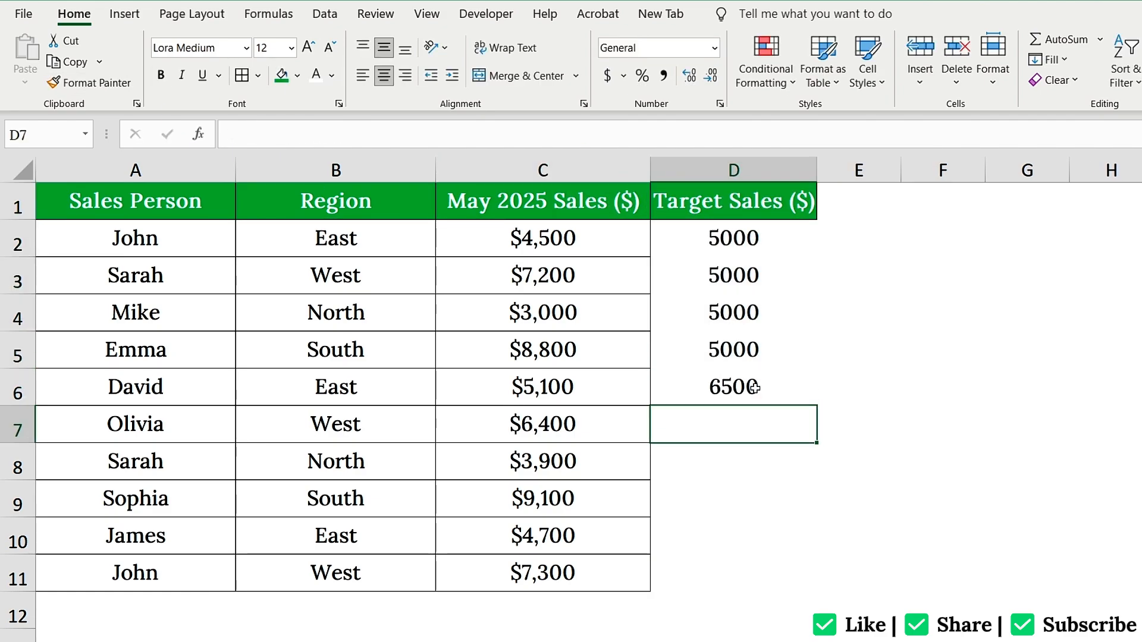
left_click(754, 386)
left_click_drag(817, 406, 800, 595)
Enter a 7000 target in D9 and give D2:D11 the sales column's currency format
left_click(772, 492)
type("7000")
key("Return")
left_click(786, 502)
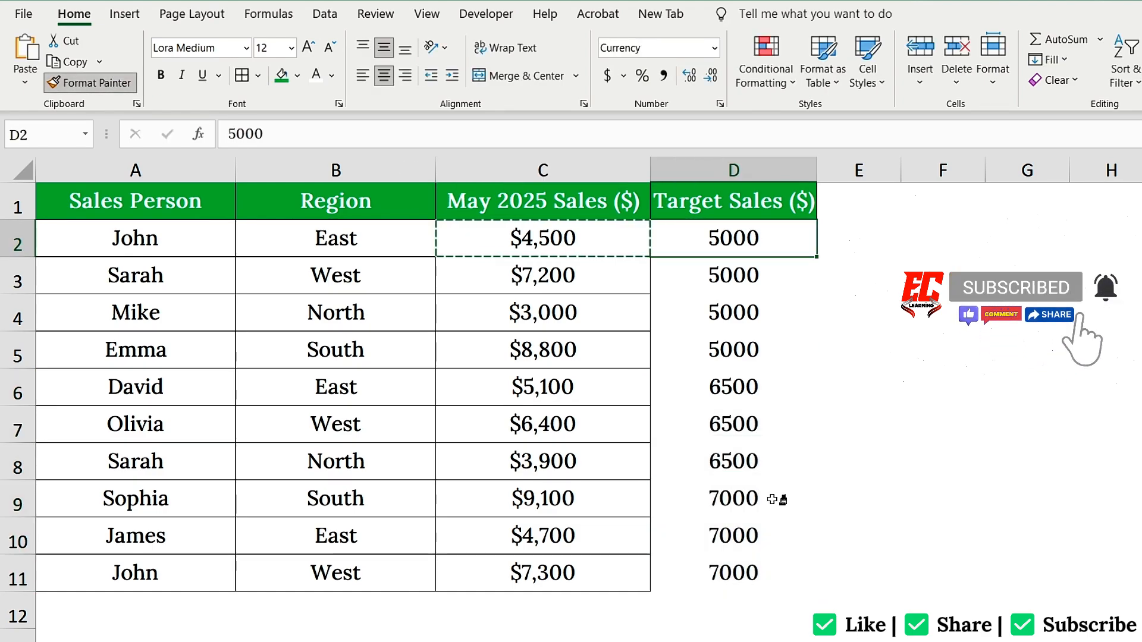
left_click_drag(773, 573, 808, 247)
left_click(807, 247)
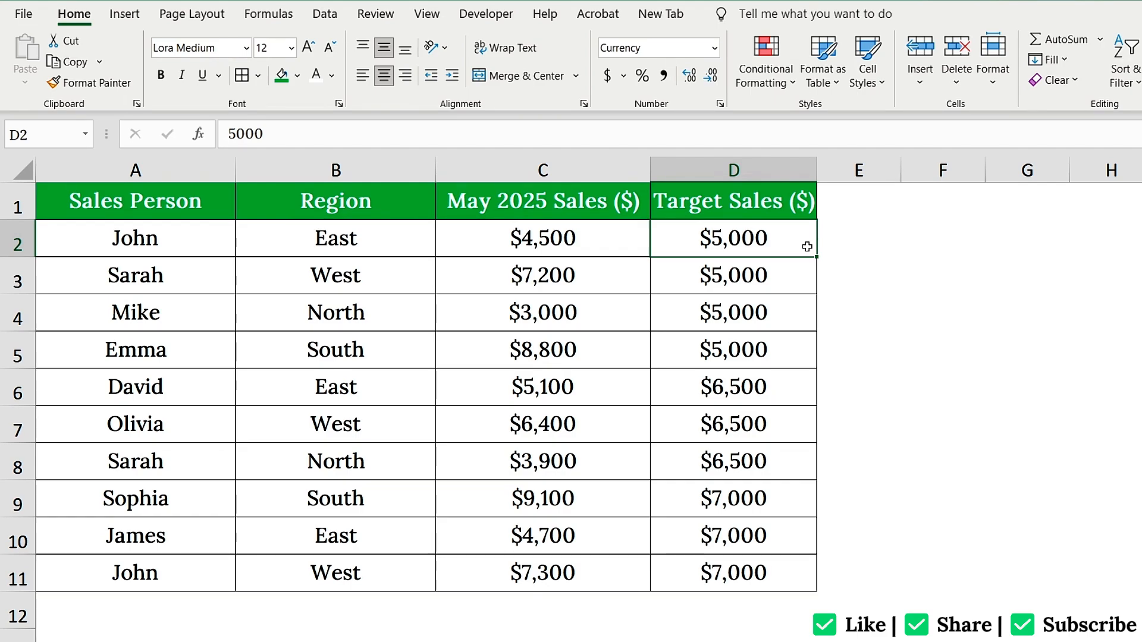
Start a formula rule on C2:C11 comparing each sale to its target (=C2<D2)
left_click_drag(605, 240, 601, 569)
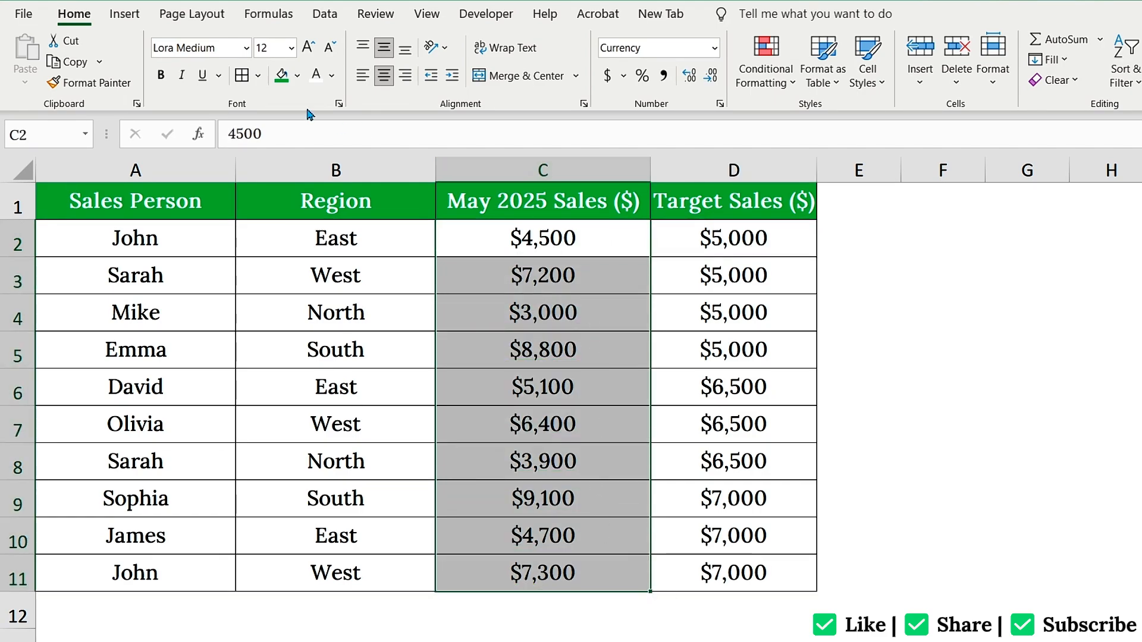
left_click(770, 64)
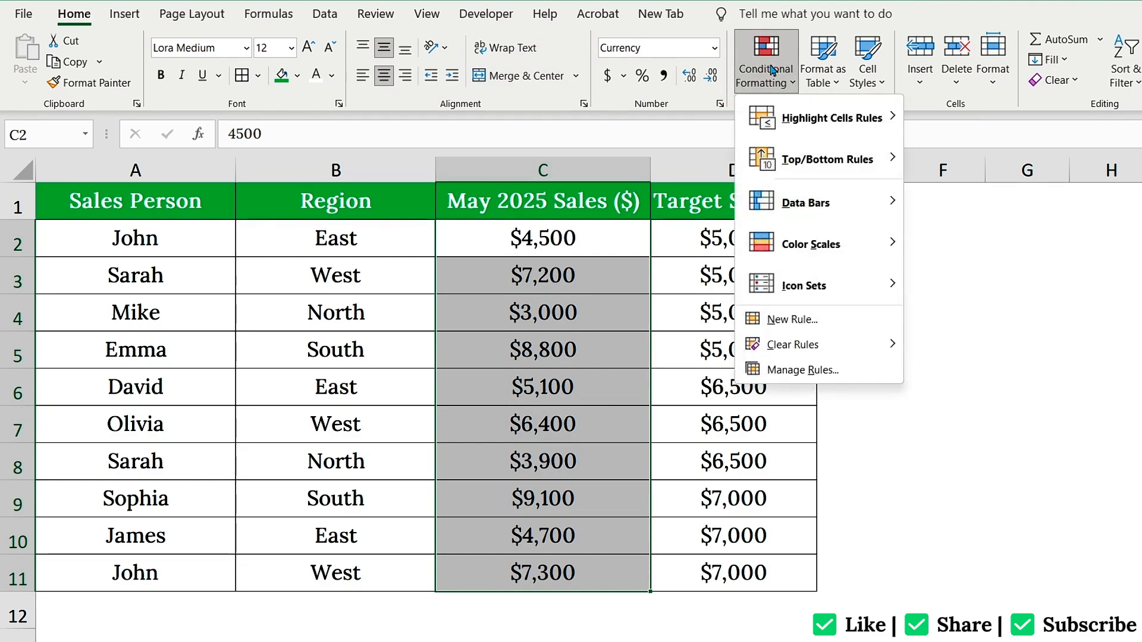
left_click(824, 323)
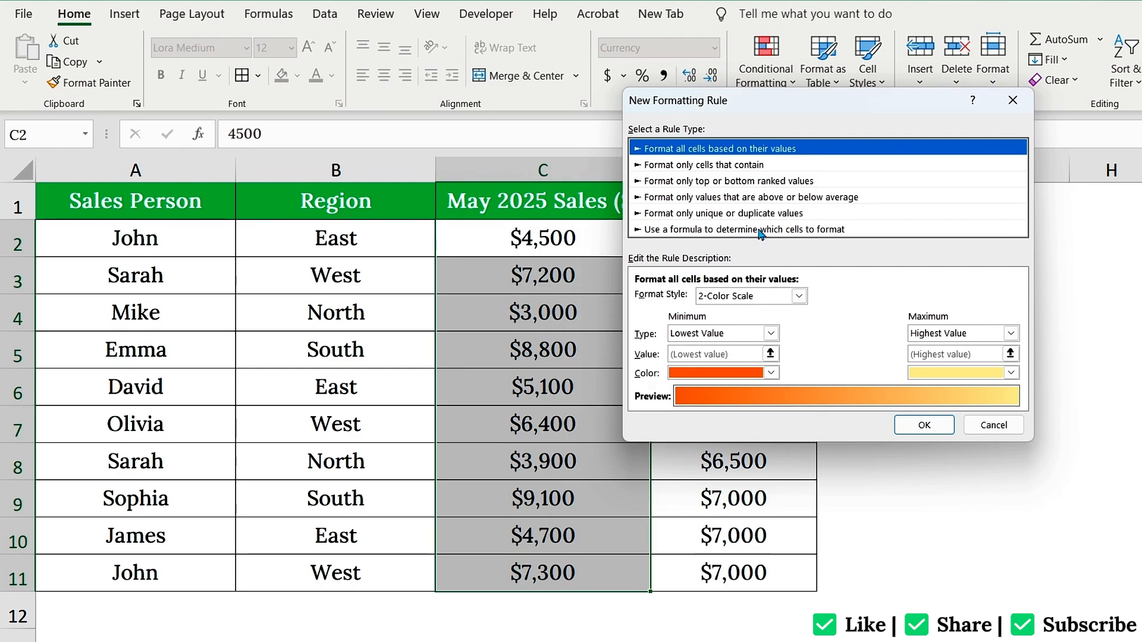
left_click(760, 231)
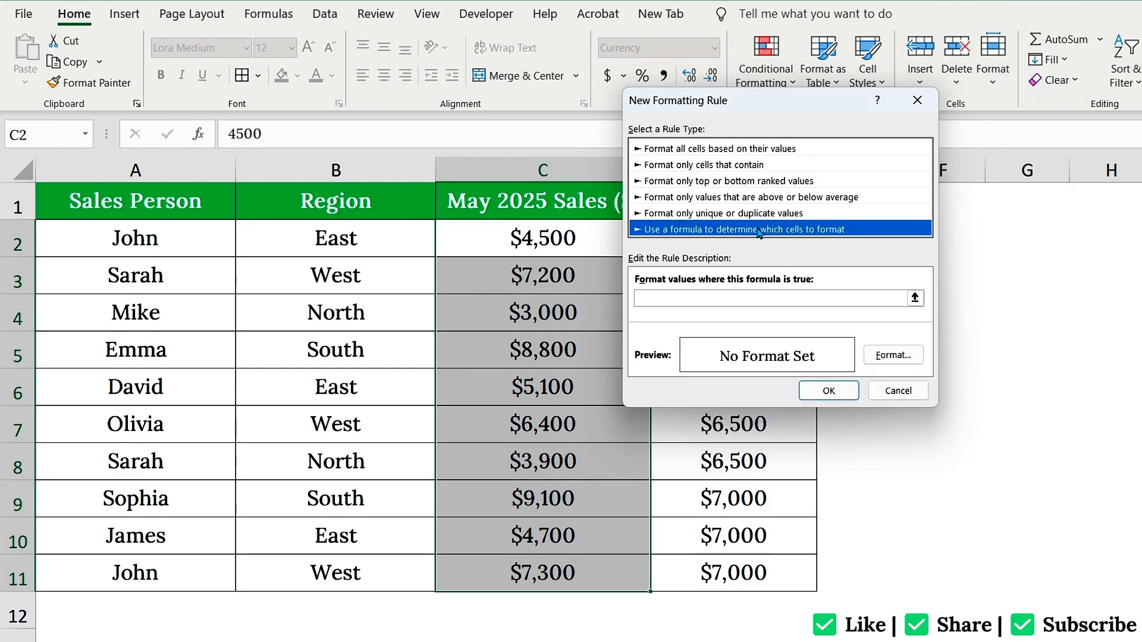
left_click(709, 303)
left_click(705, 298)
type("=C2")
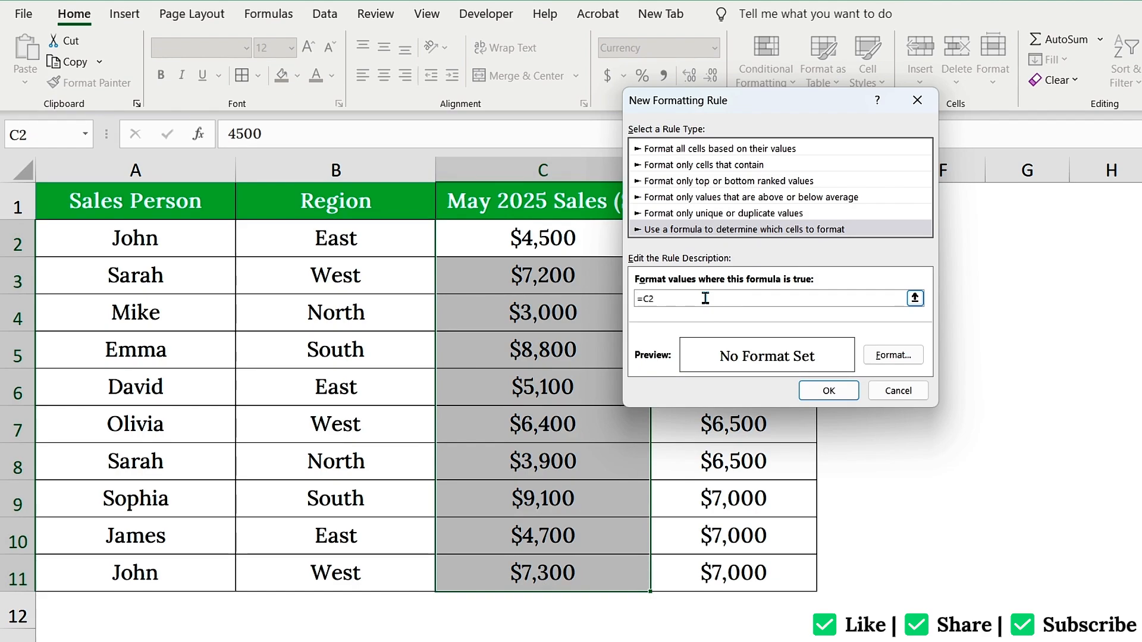
type("<D2")
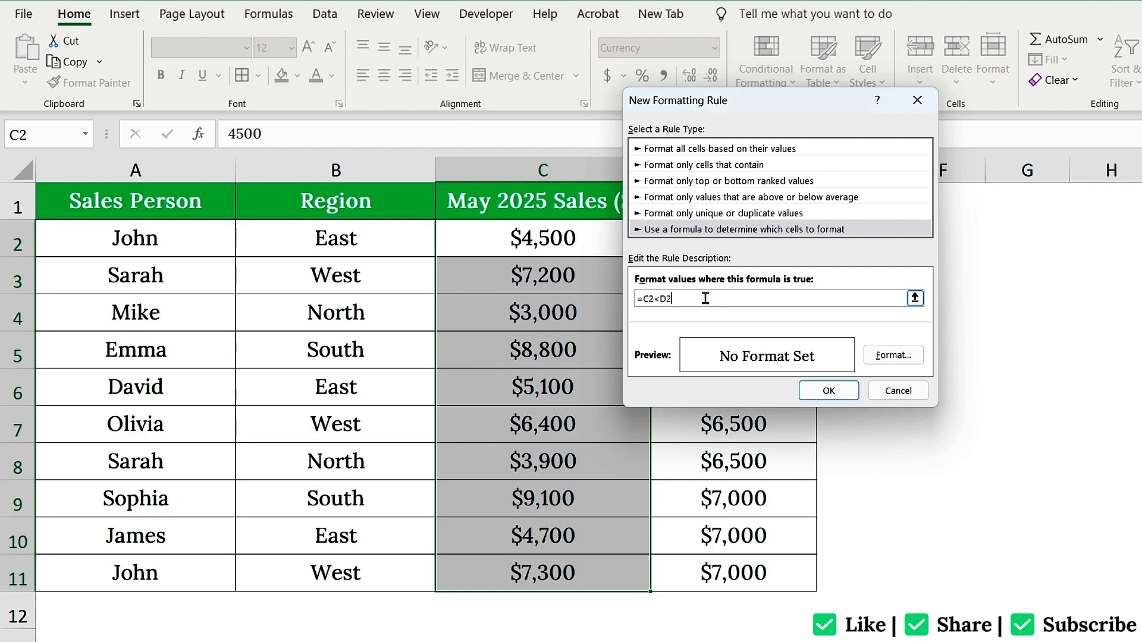
Format matching sales with red fill and white text, apply the rule, then undo it
left_click(880, 355)
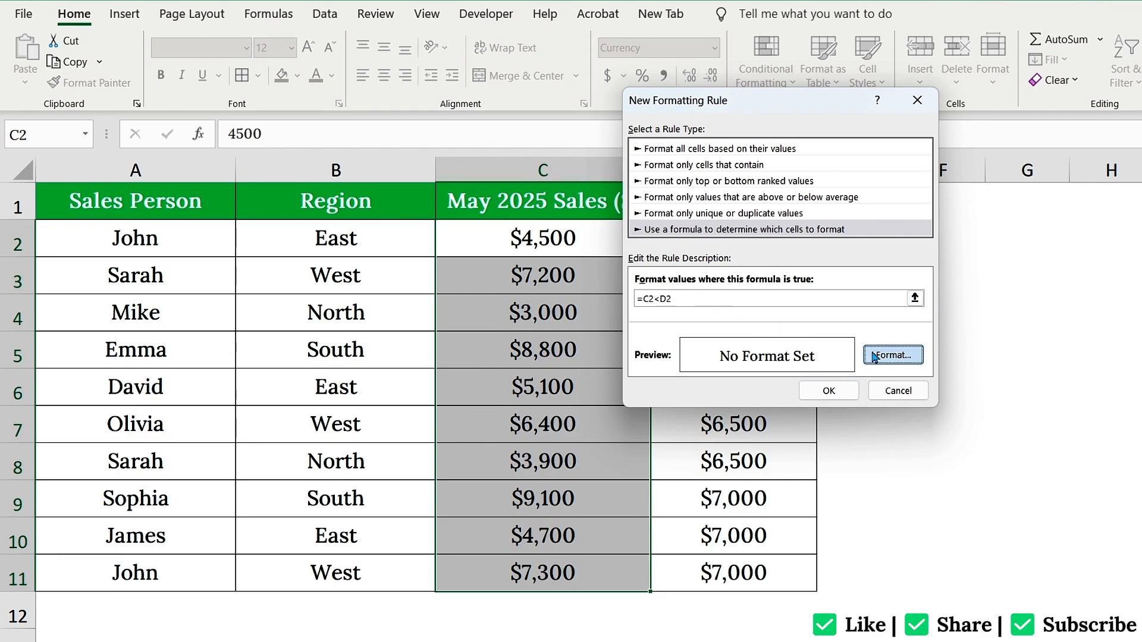
left_click(796, 43)
left_click(641, 210)
left_click(693, 43)
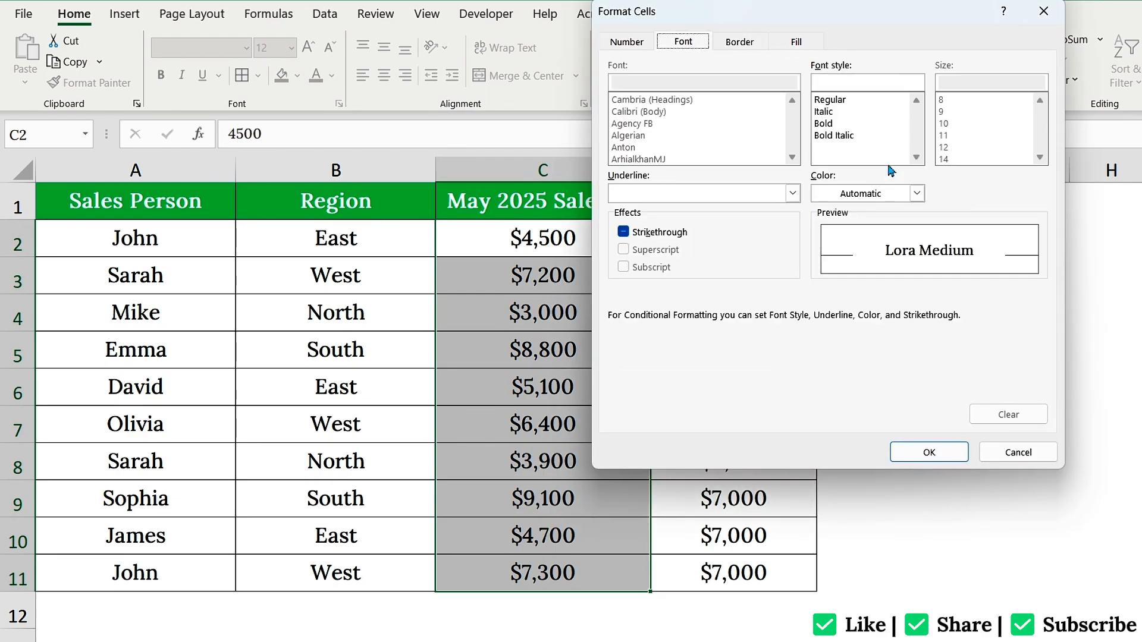
left_click(917, 193)
left_click(820, 264)
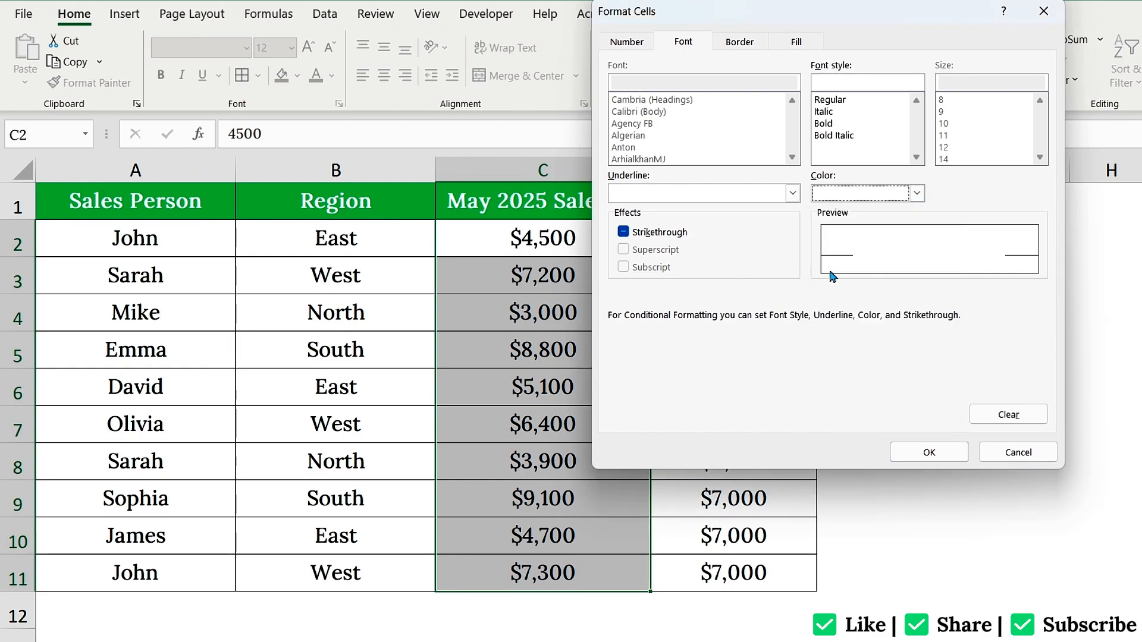
left_click(928, 453)
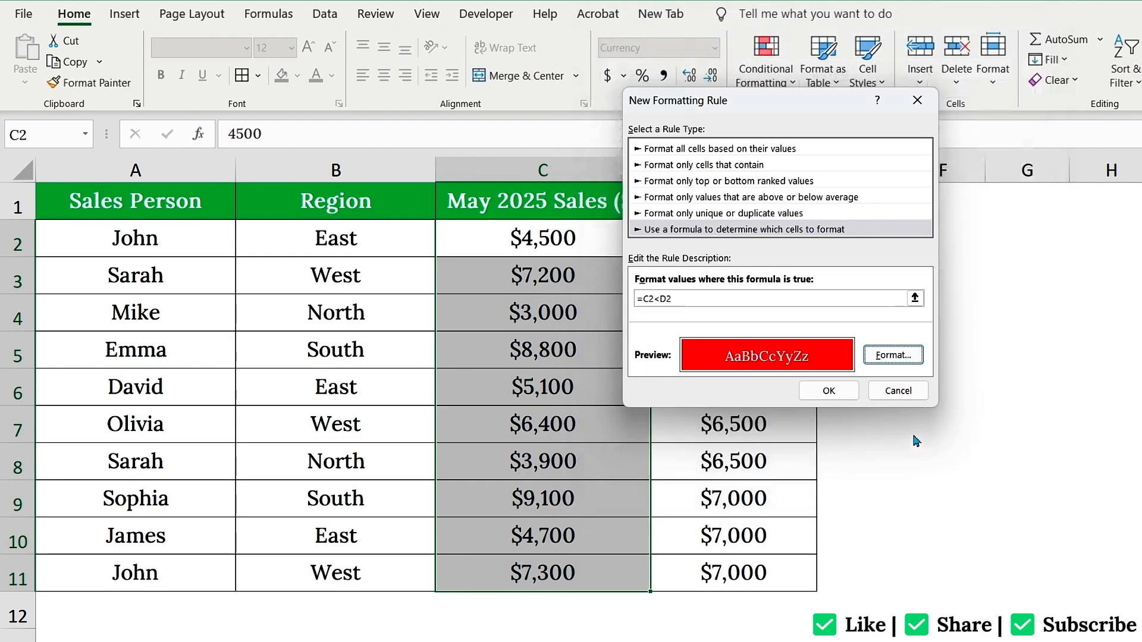
left_click(824, 391)
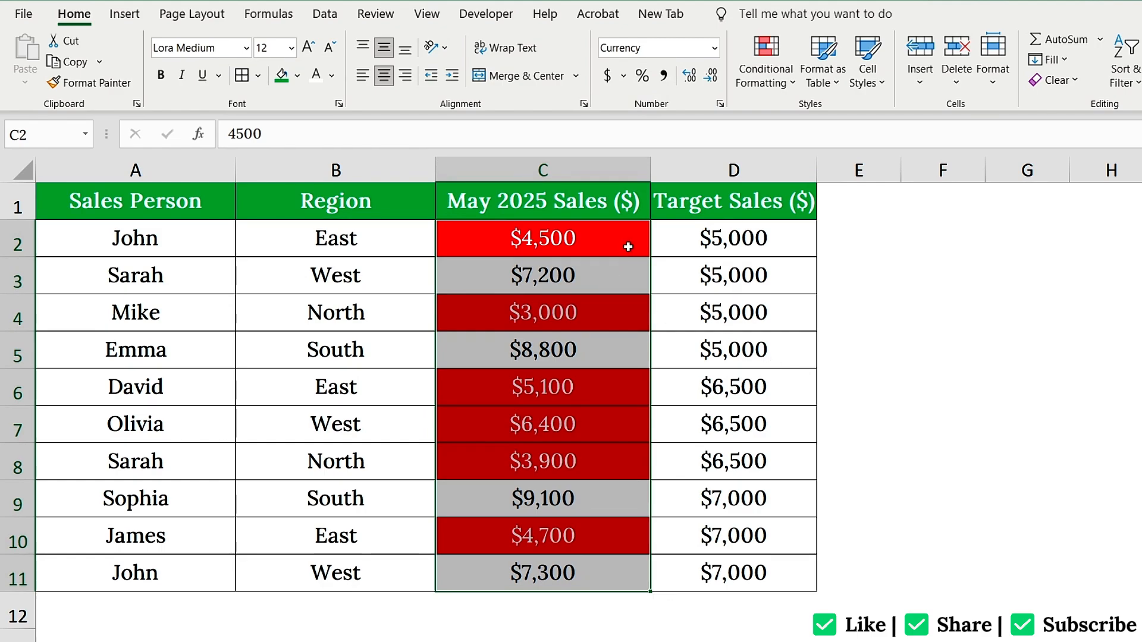
key("ctrl+z")
Check the repeated John and Sarah entries and select the names in A2:A11
left_click(181, 243)
left_click(171, 568)
left_click(161, 280)
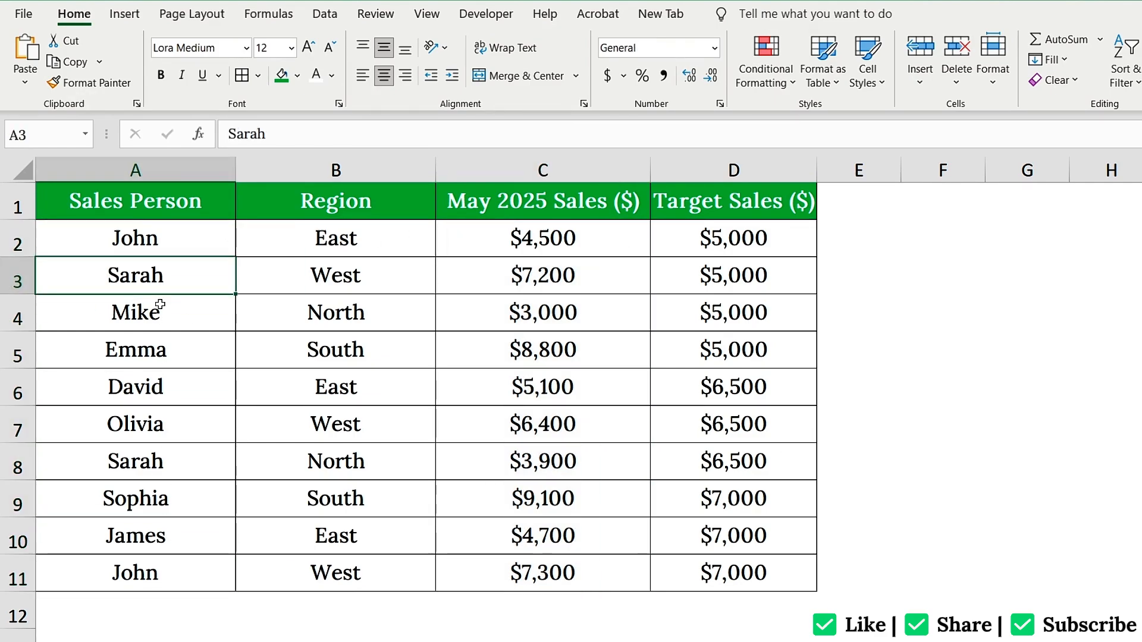
left_click(179, 465)
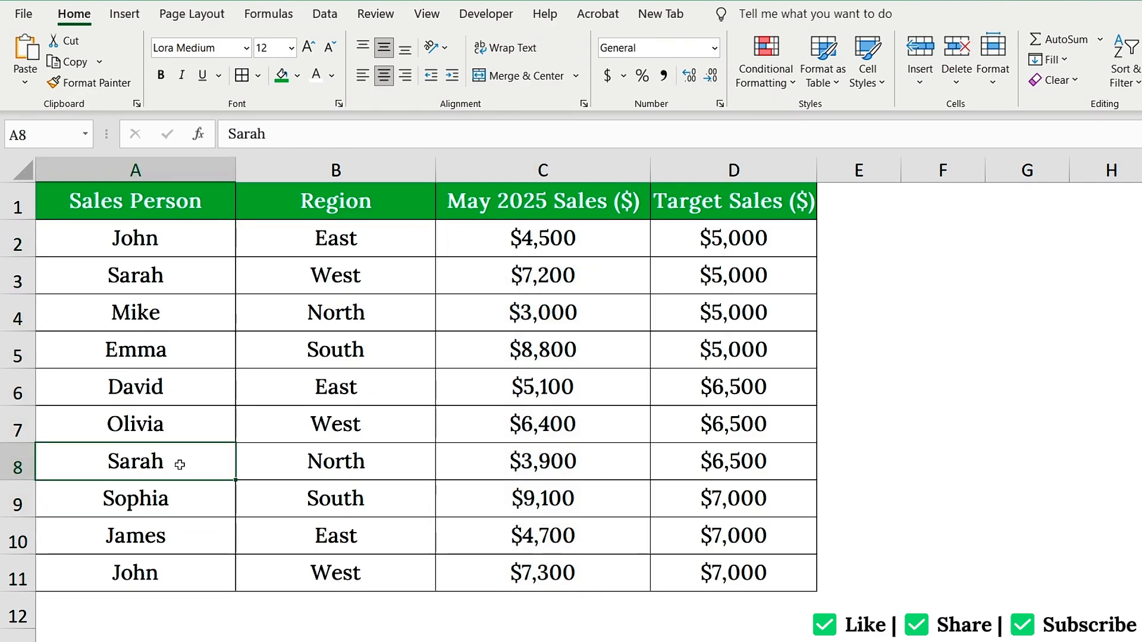
left_click_drag(182, 243, 183, 565)
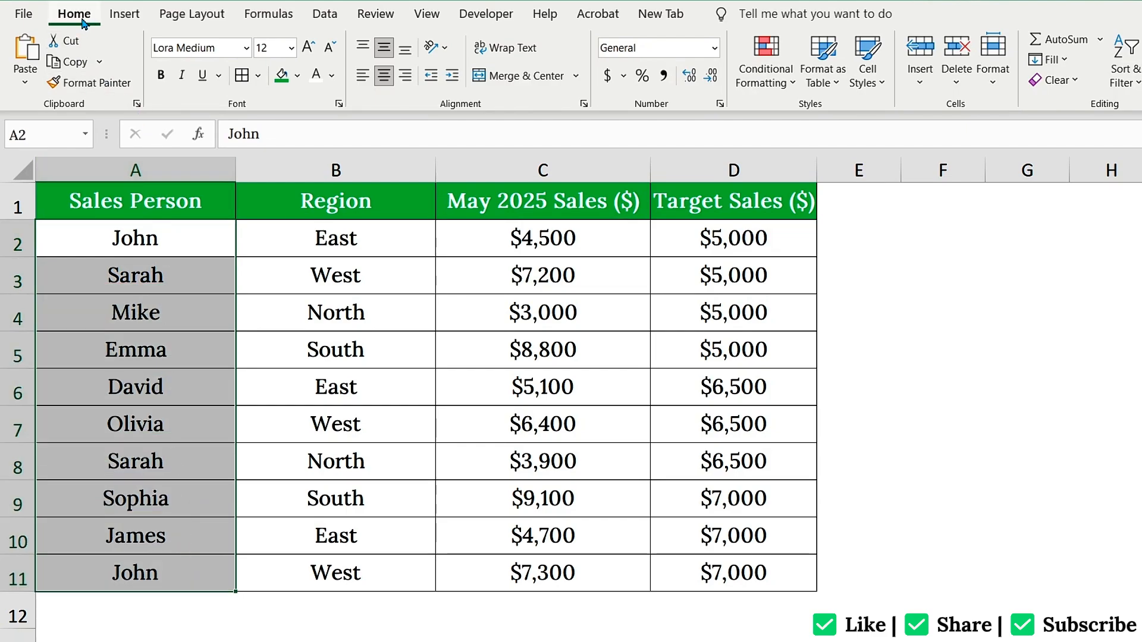
Apply a Duplicate Values rule with Light Red Fill to the selected names
left_click(774, 59)
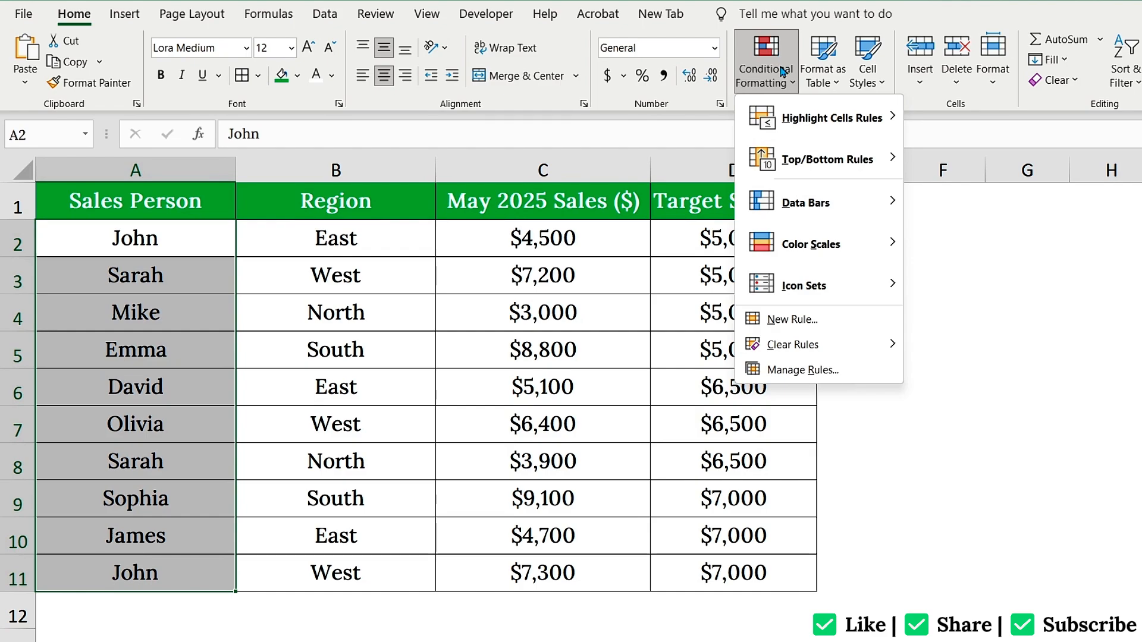
mouse_move(883, 118)
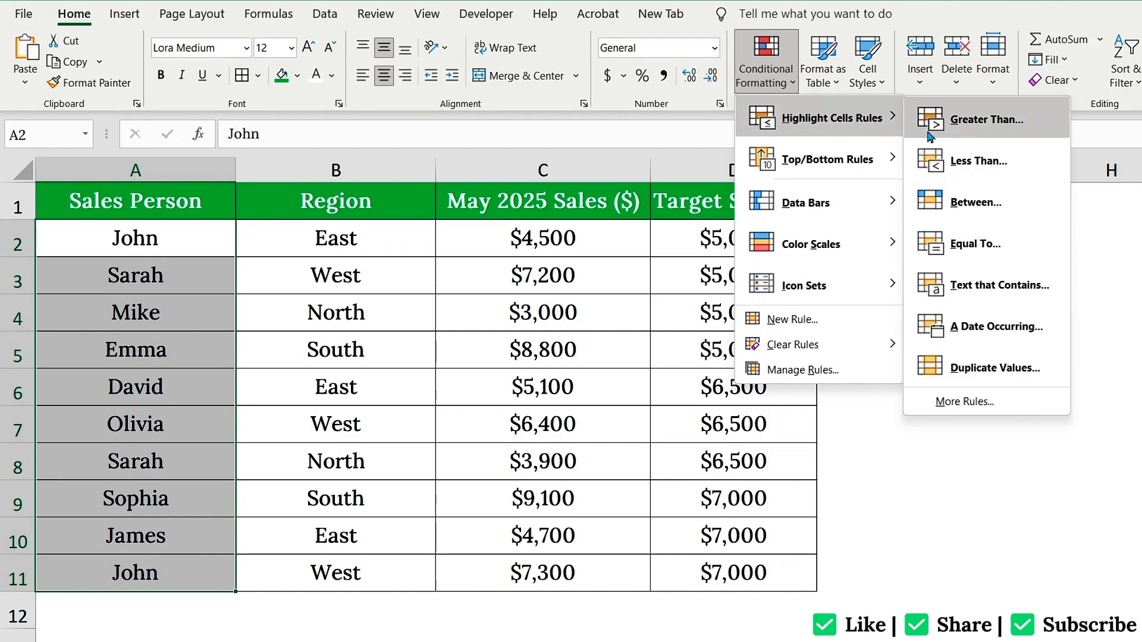
left_click(1015, 366)
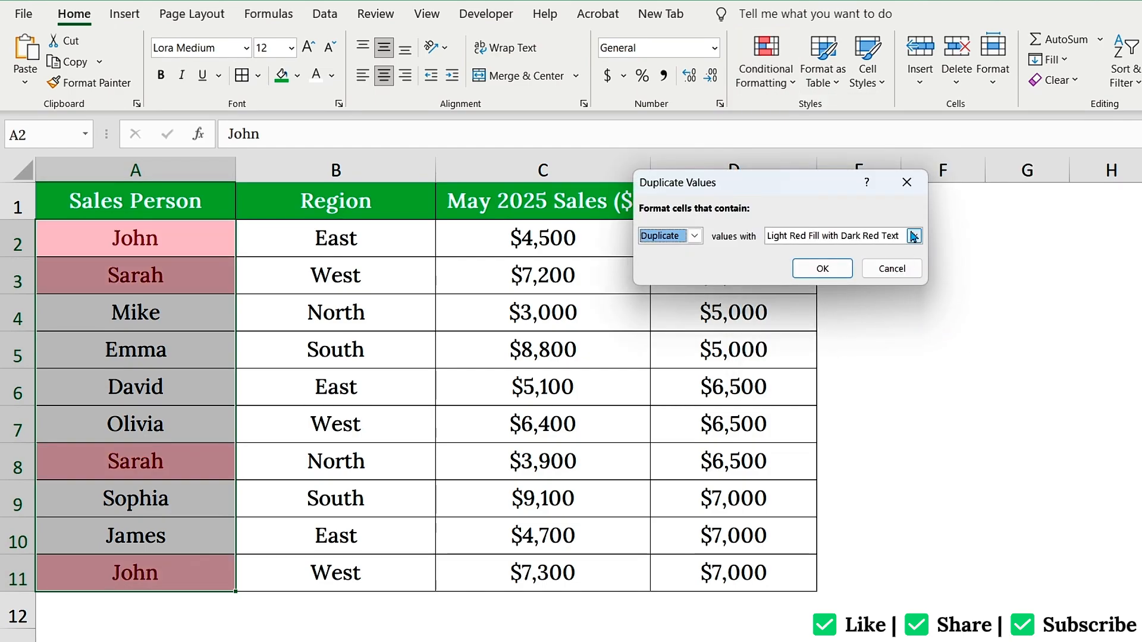
left_click(914, 236)
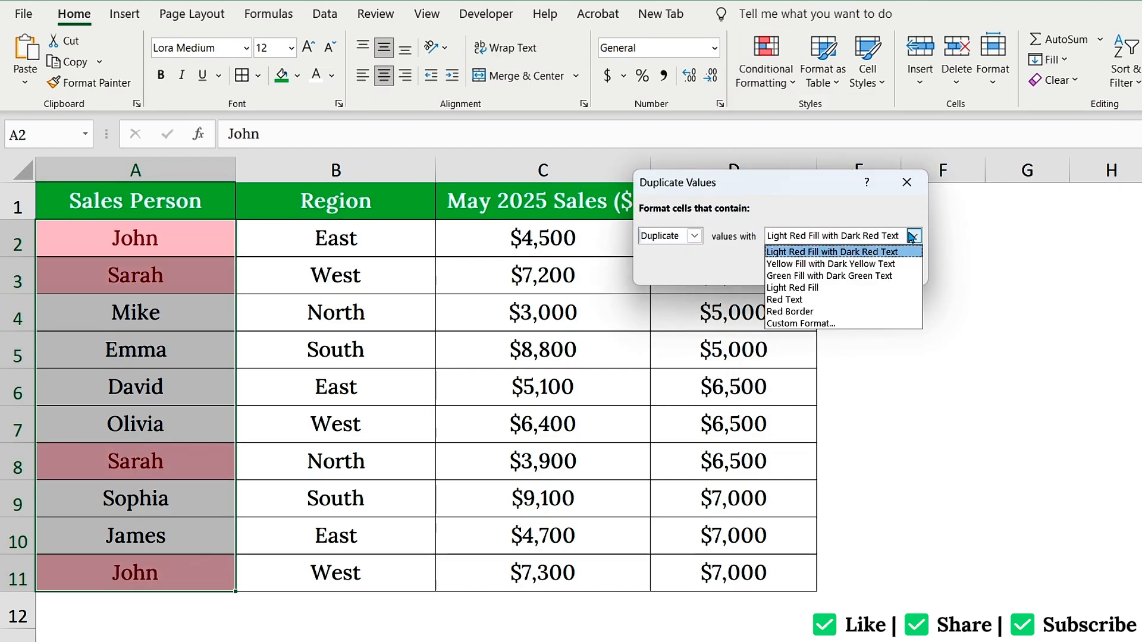
left_click(812, 289)
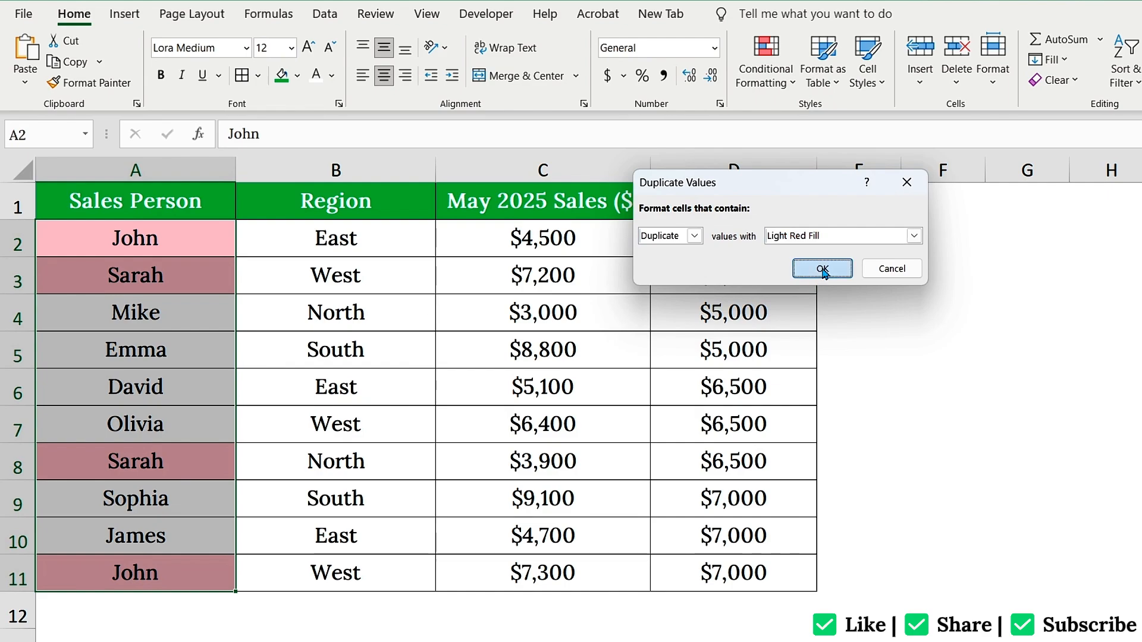
left_click(823, 270)
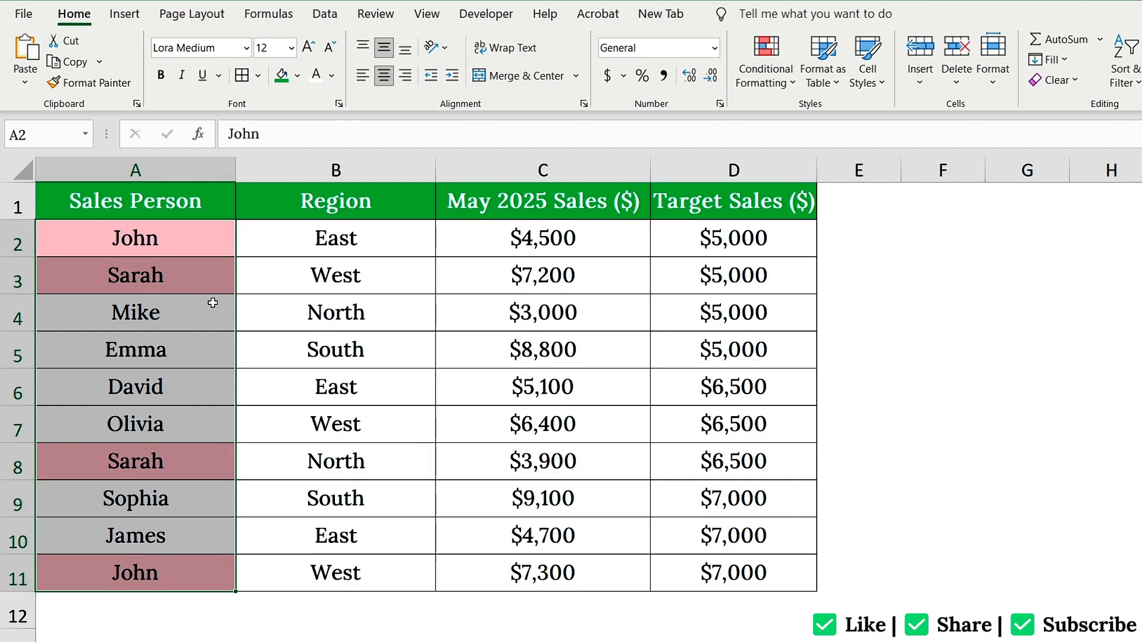
Undo the duplicate-name highlight and select May 2025 Sales C2:C11 for blue gradient data bars
key("ctrl+z")
left_click(538, 237)
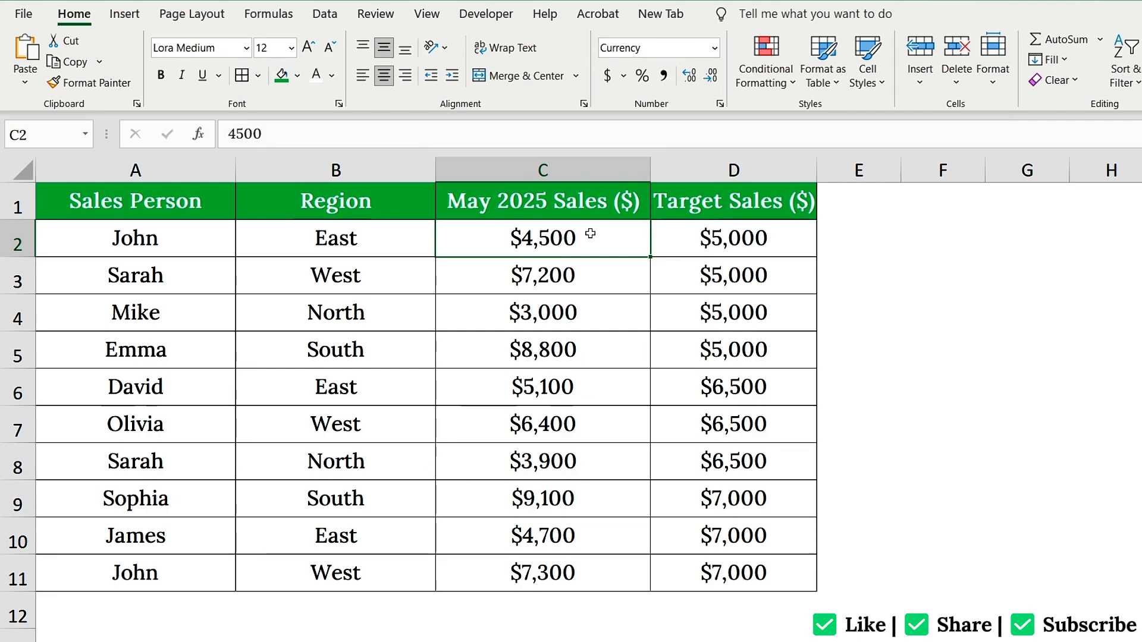
left_click_drag(590, 234, 599, 567)
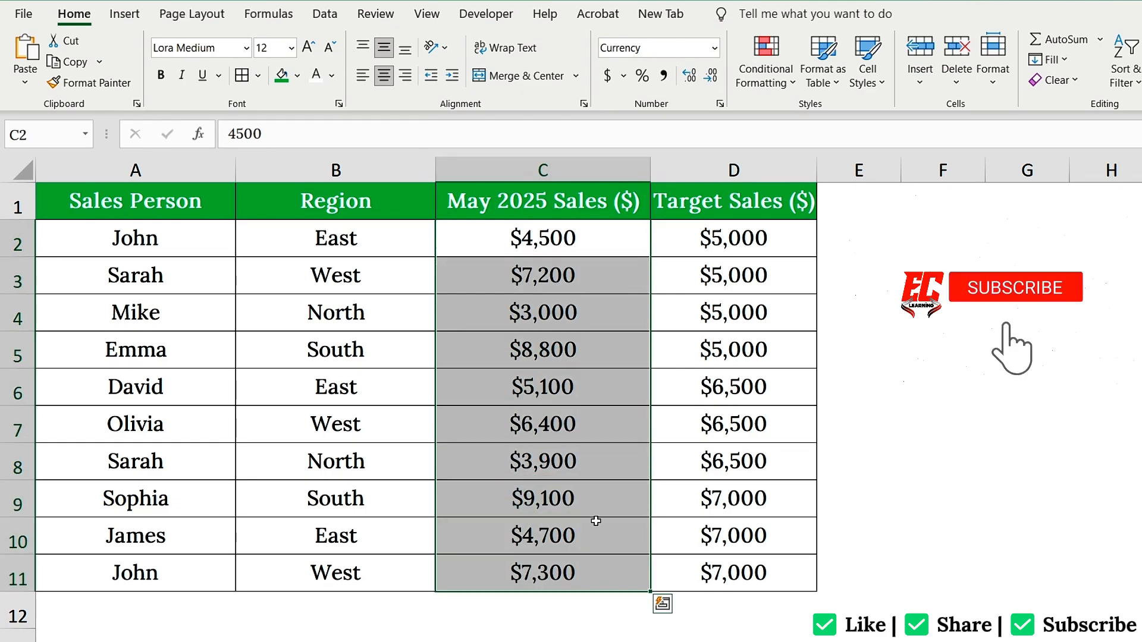
left_click(759, 63)
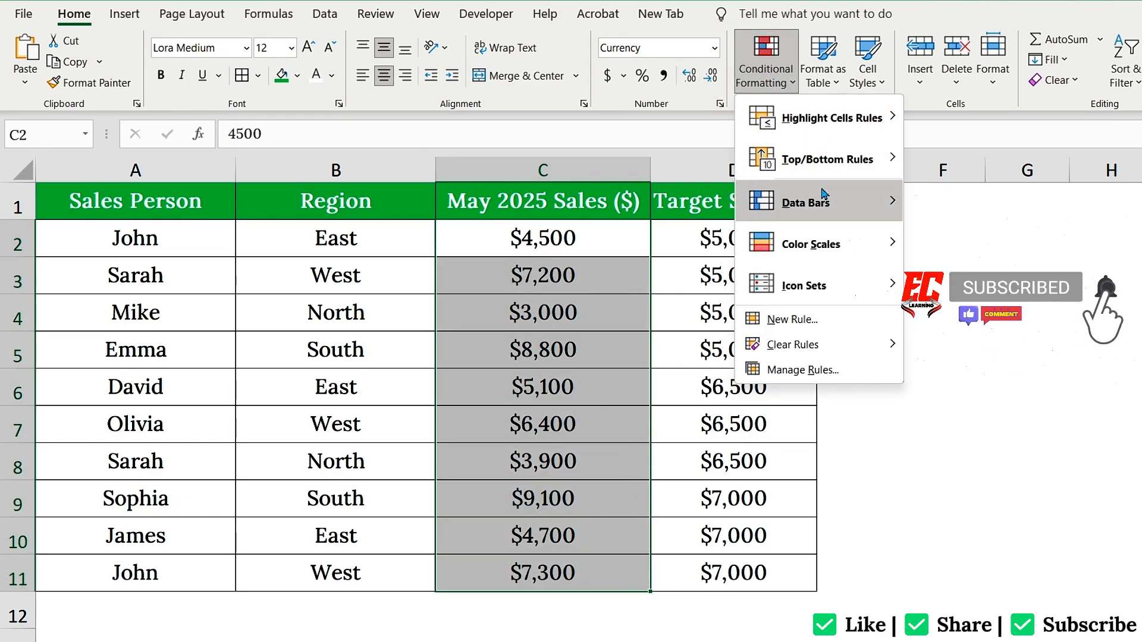
mouse_move(834, 202)
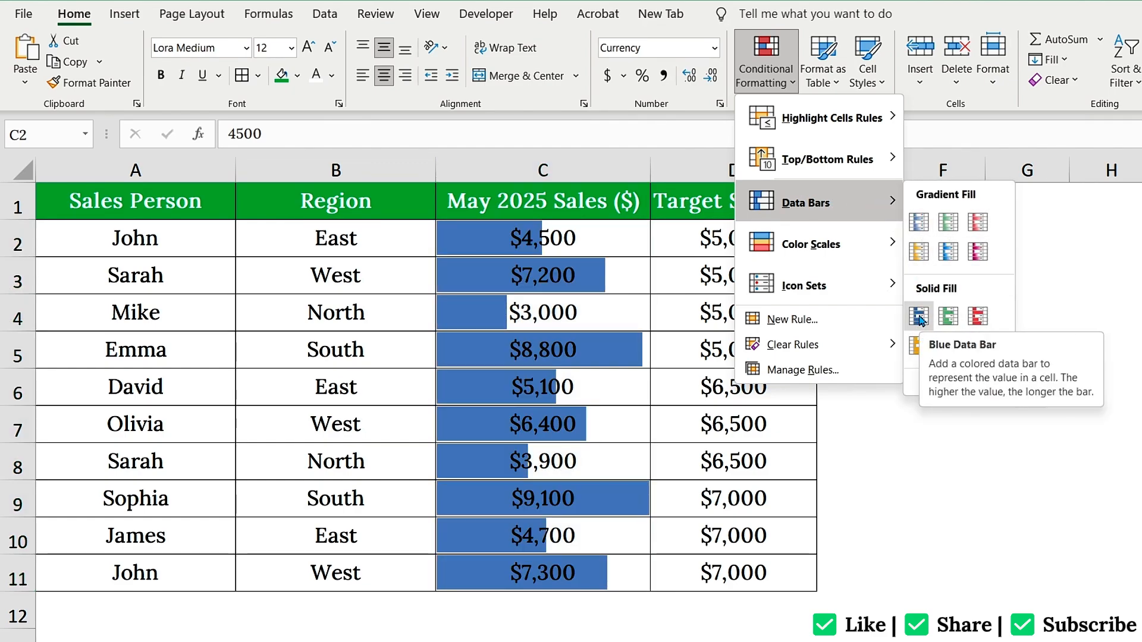
key("ctrl+shift+Down")
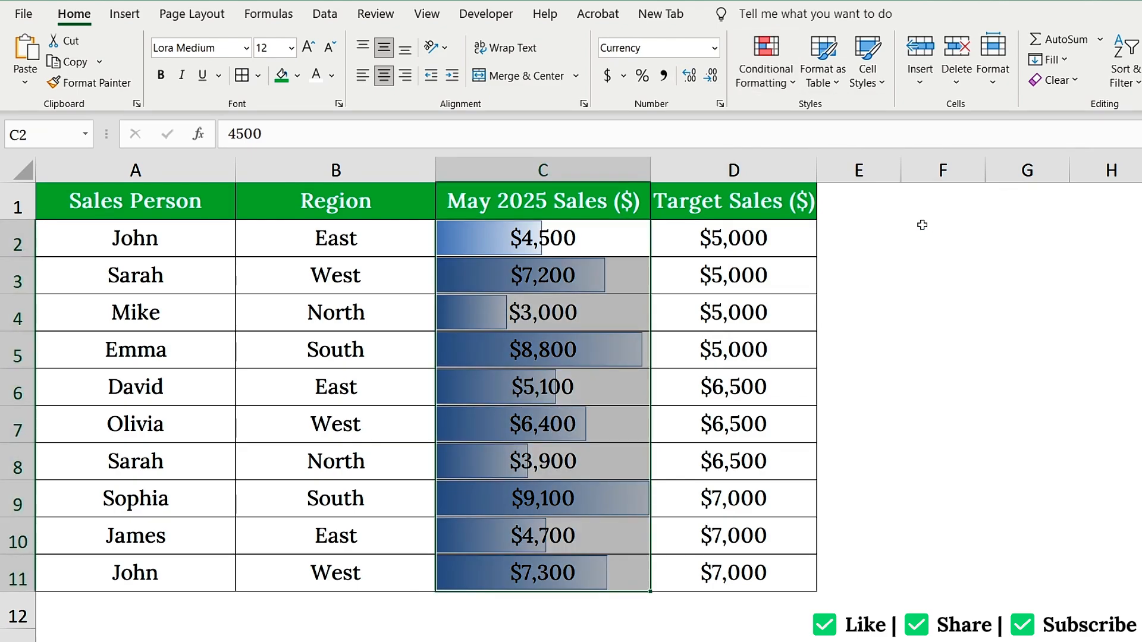
left_click(625, 237)
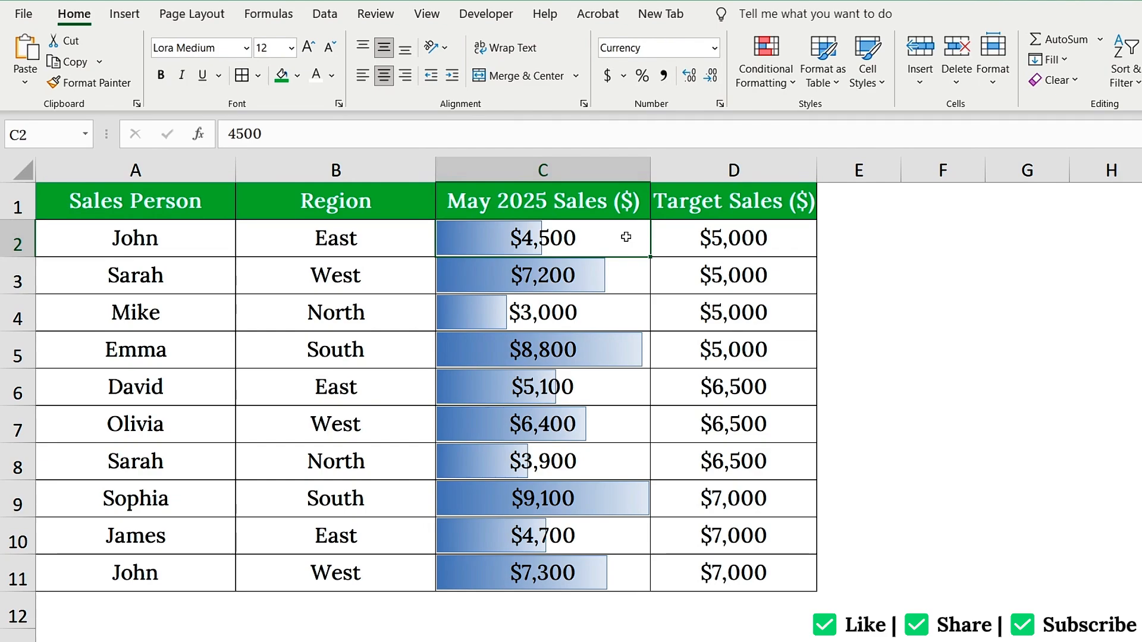